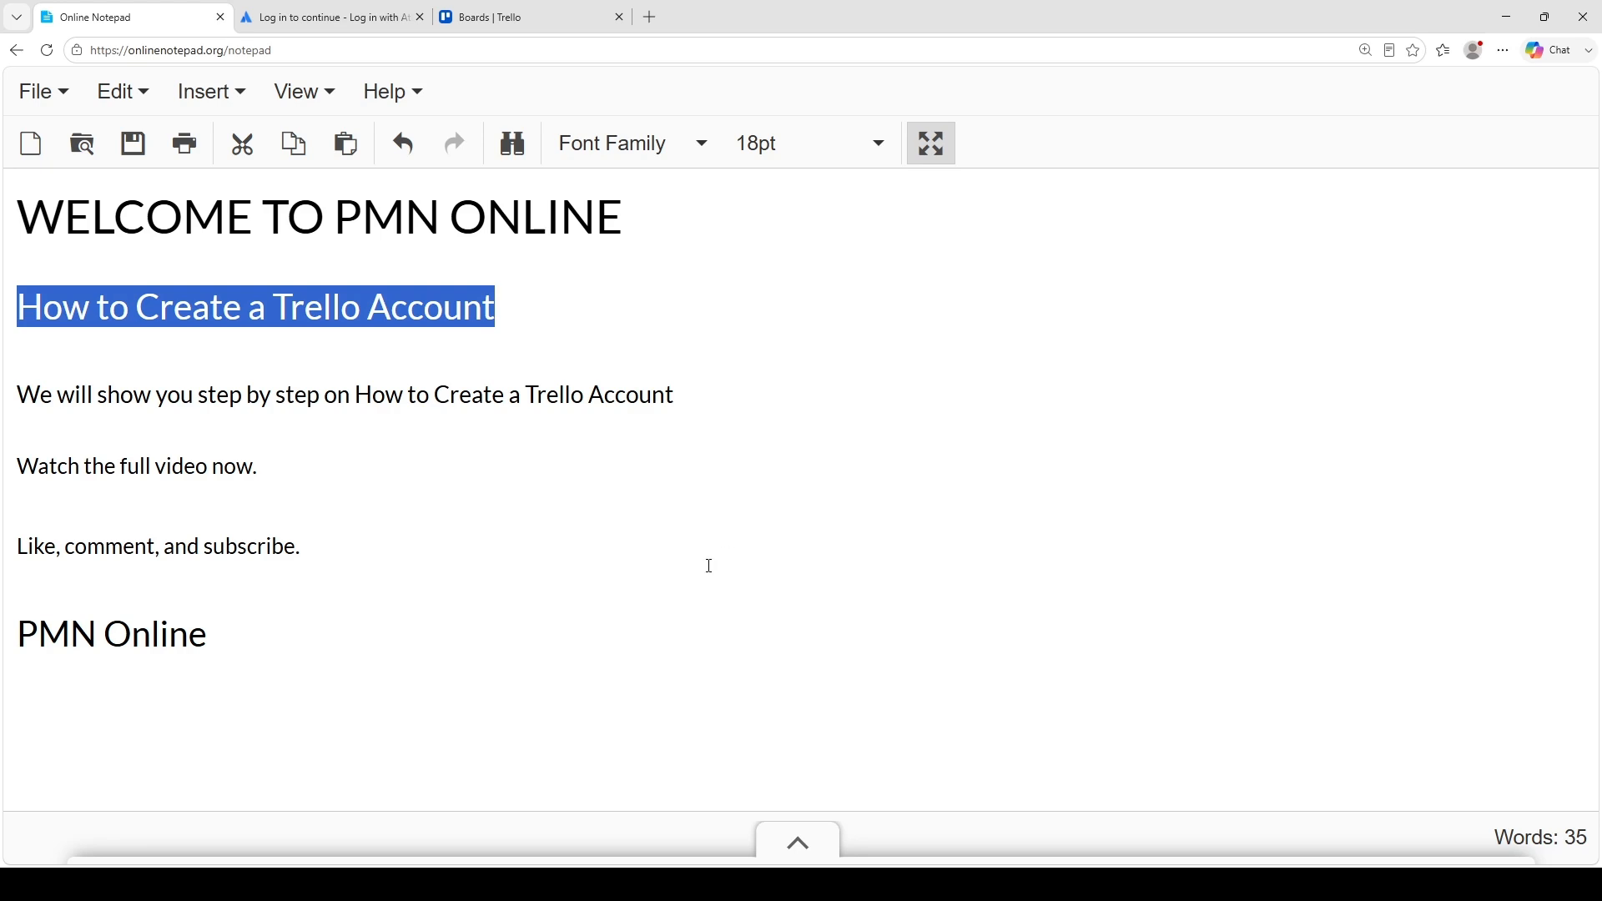
{"action": "left_click", "coordinate": [277, 470]}
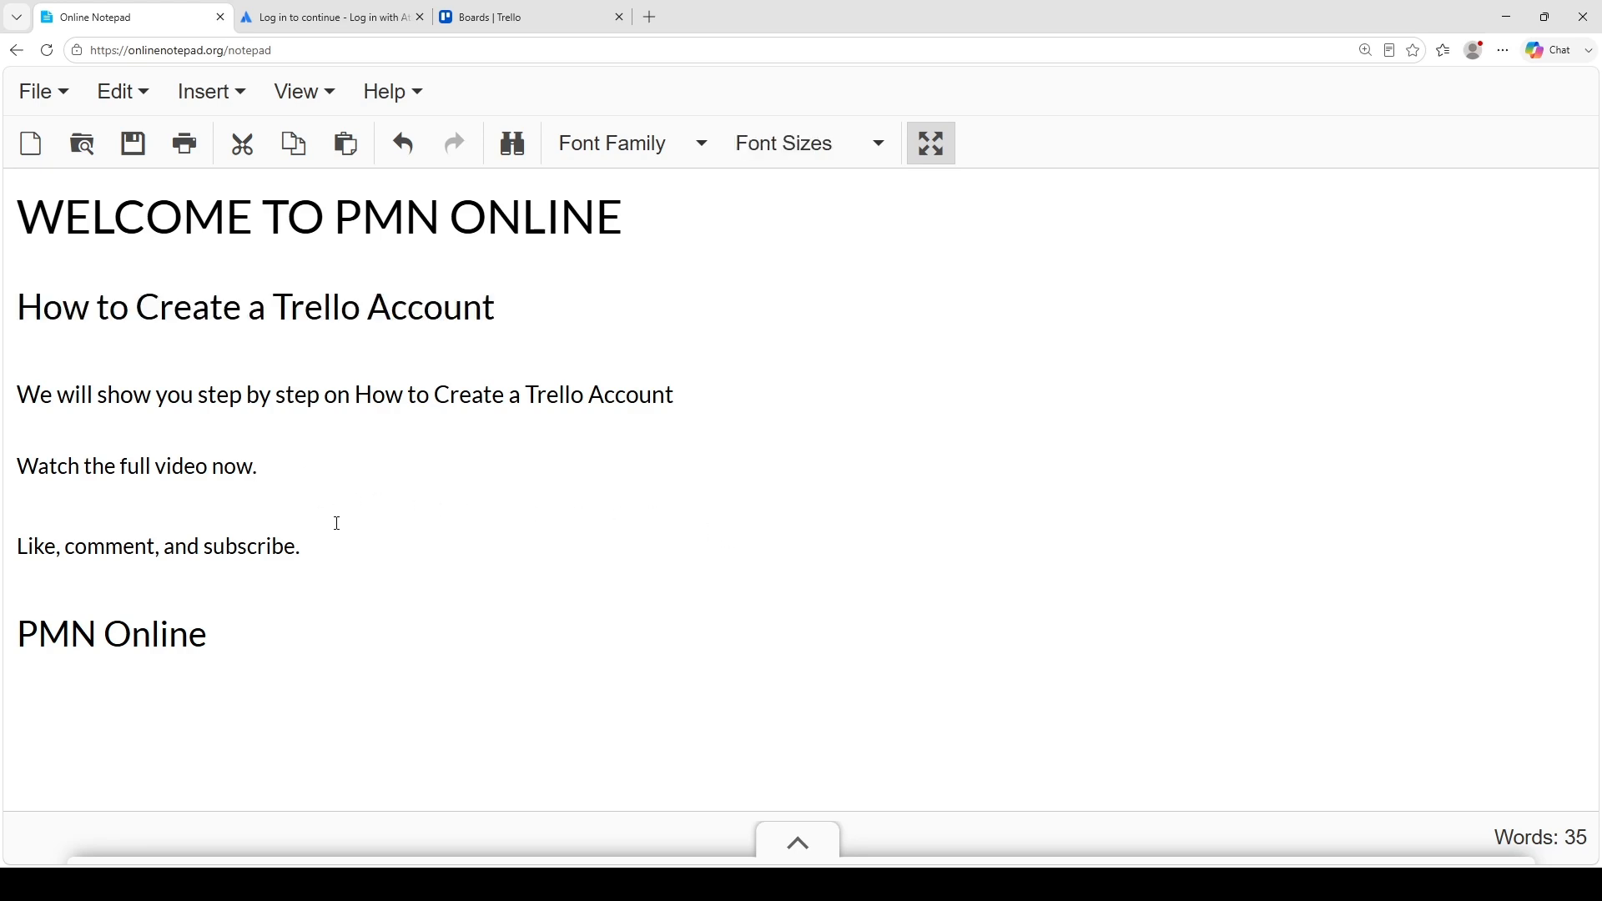
{"action": "left_click", "coordinate": [681, 399]}
{"action": "left_click", "coordinate": [597, 460]}
{"action": "left_click", "coordinate": [675, 401]}
Search the web for "trello" in a new browser tab
{"action": "left_click", "coordinate": [650, 17]}
{"action": "type", "text": "trello"}
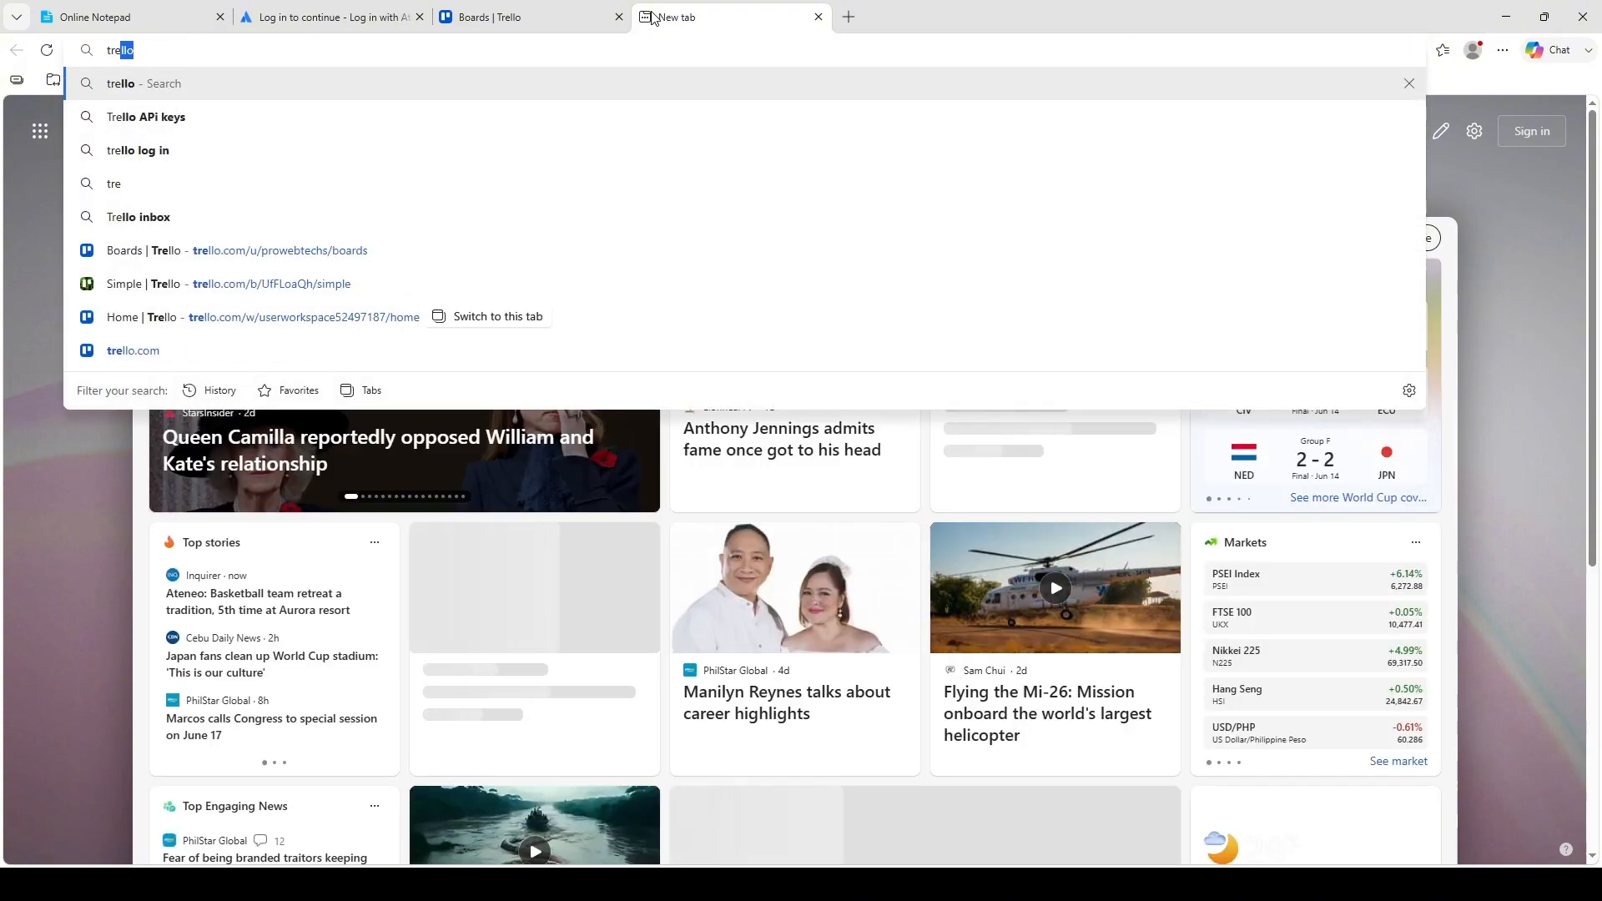
{"action": "key", "text": "BackSpace"}
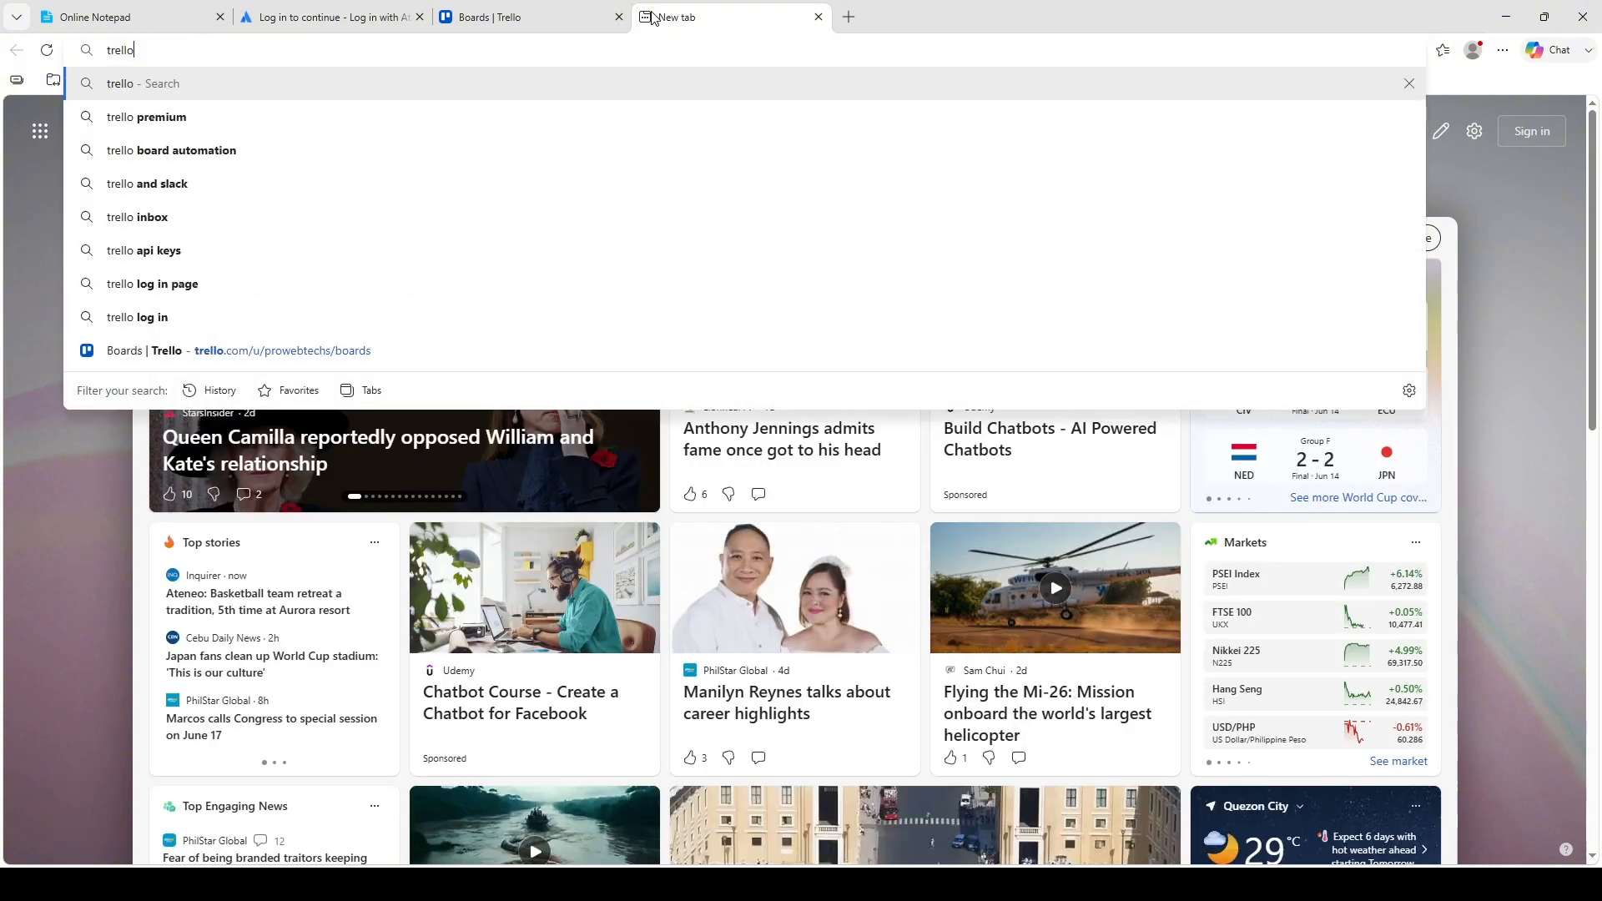
{"action": "key", "text": "Return"}
{"action": "left_click", "coordinate": [133, 16]}
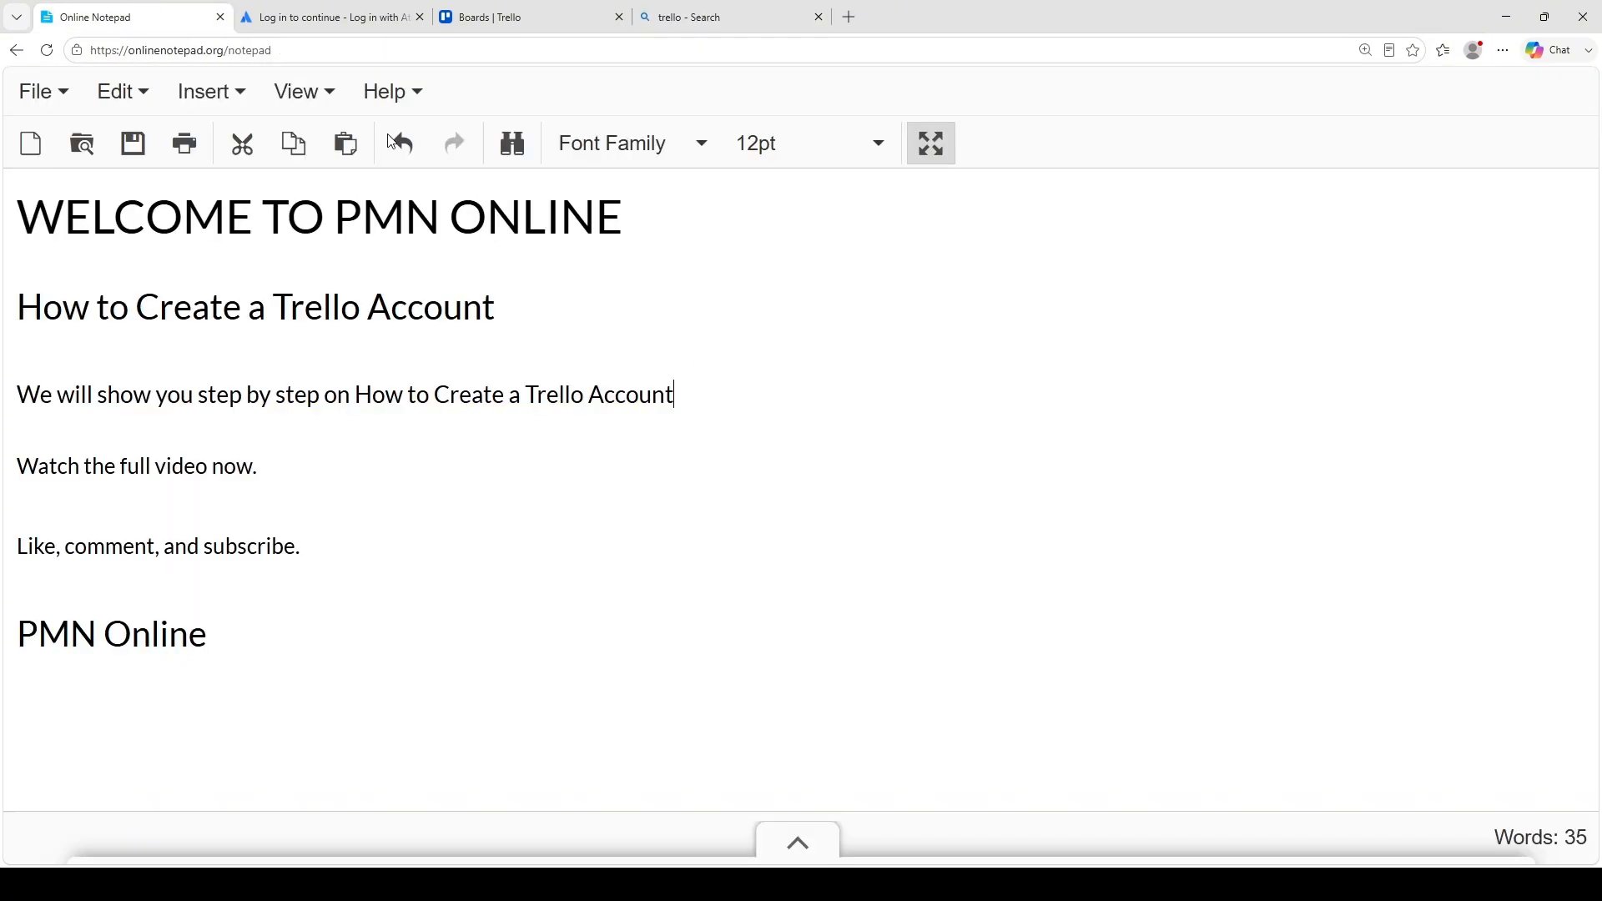
{"action": "left_click_drag", "start_coordinate": [695, 388], "coordinate": [439, 405]}
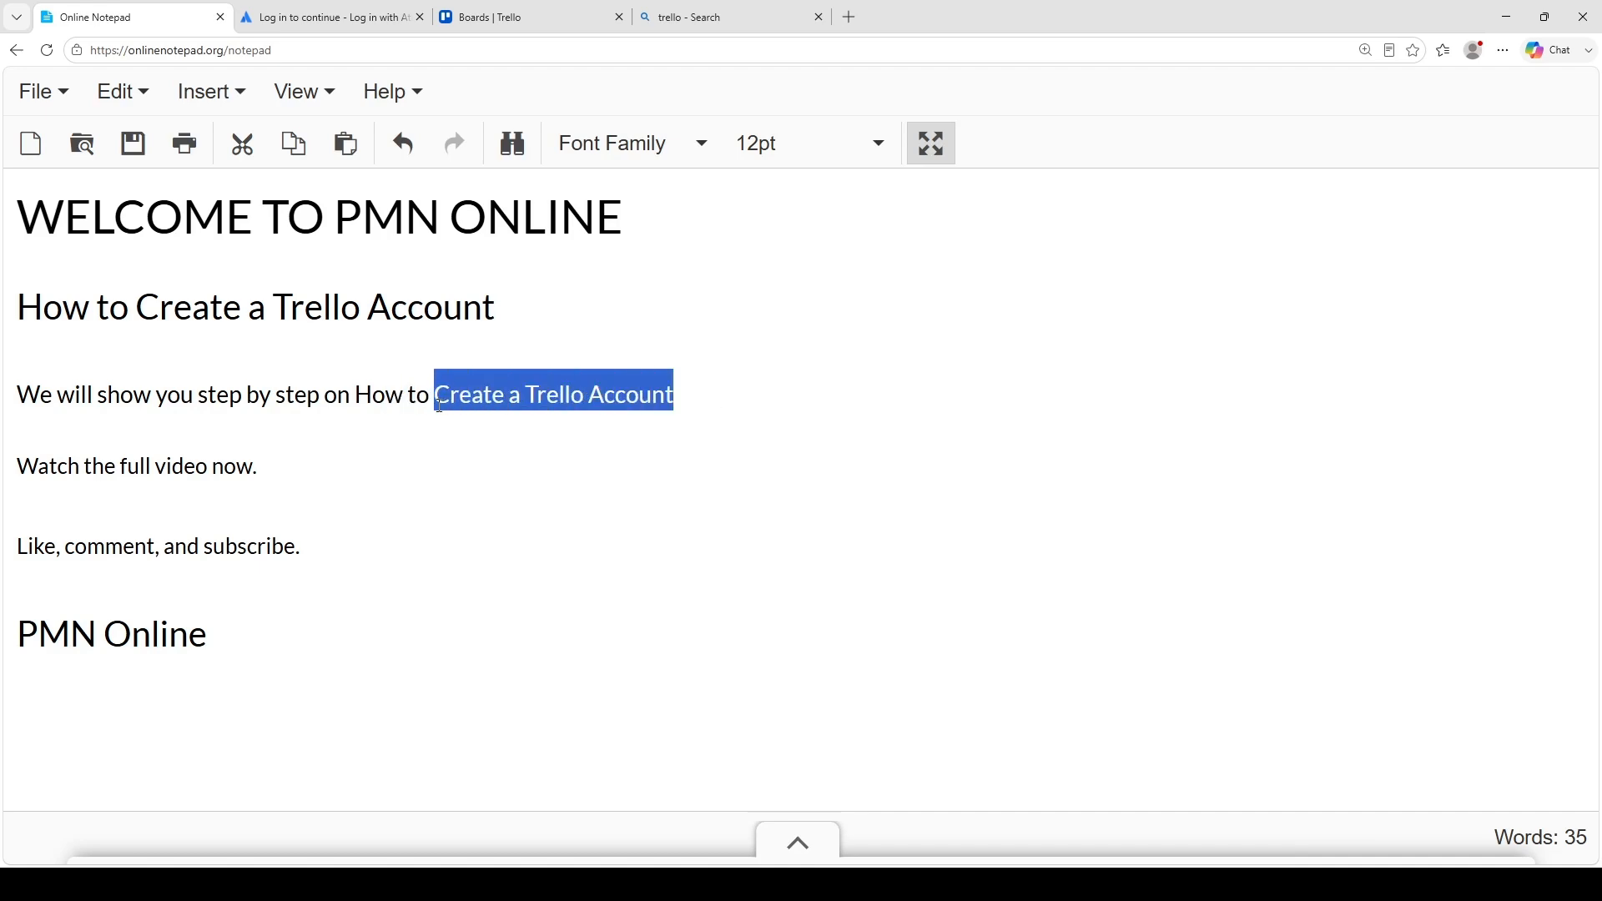
Return to the web search results for trello and look through the listed pages
{"action": "left_click", "coordinate": [705, 23]}
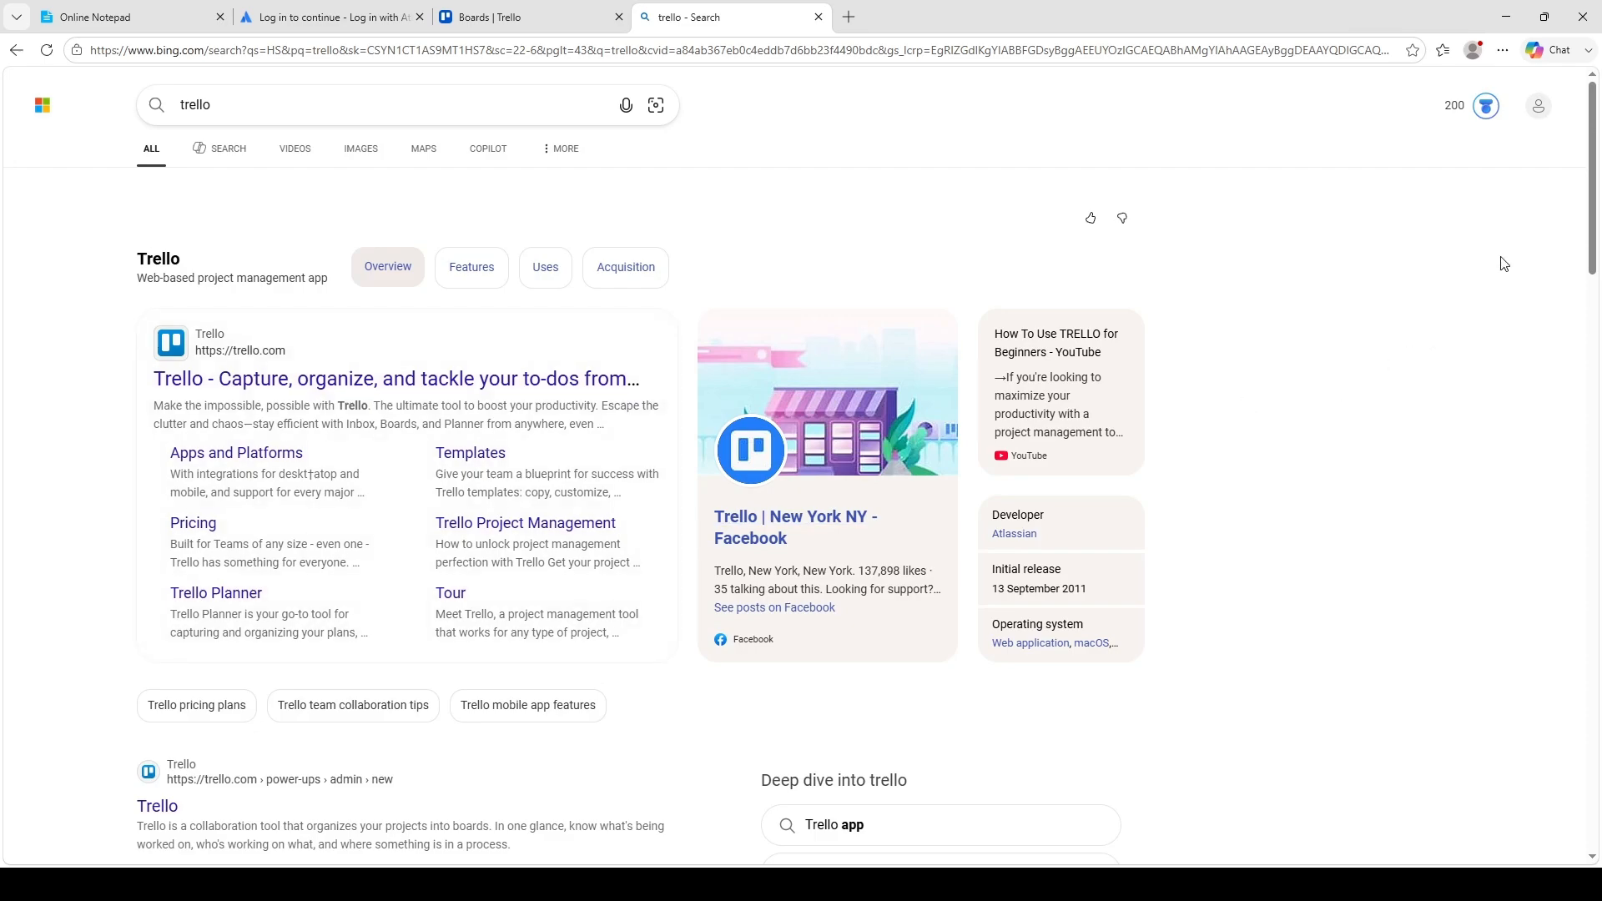
{"action": "scroll", "coordinate": [1502, 267], "scroll_direction": "down", "scroll_amount": 8}
{"action": "scroll", "coordinate": [1571, 536], "scroll_direction": "down", "scroll_amount": 7}
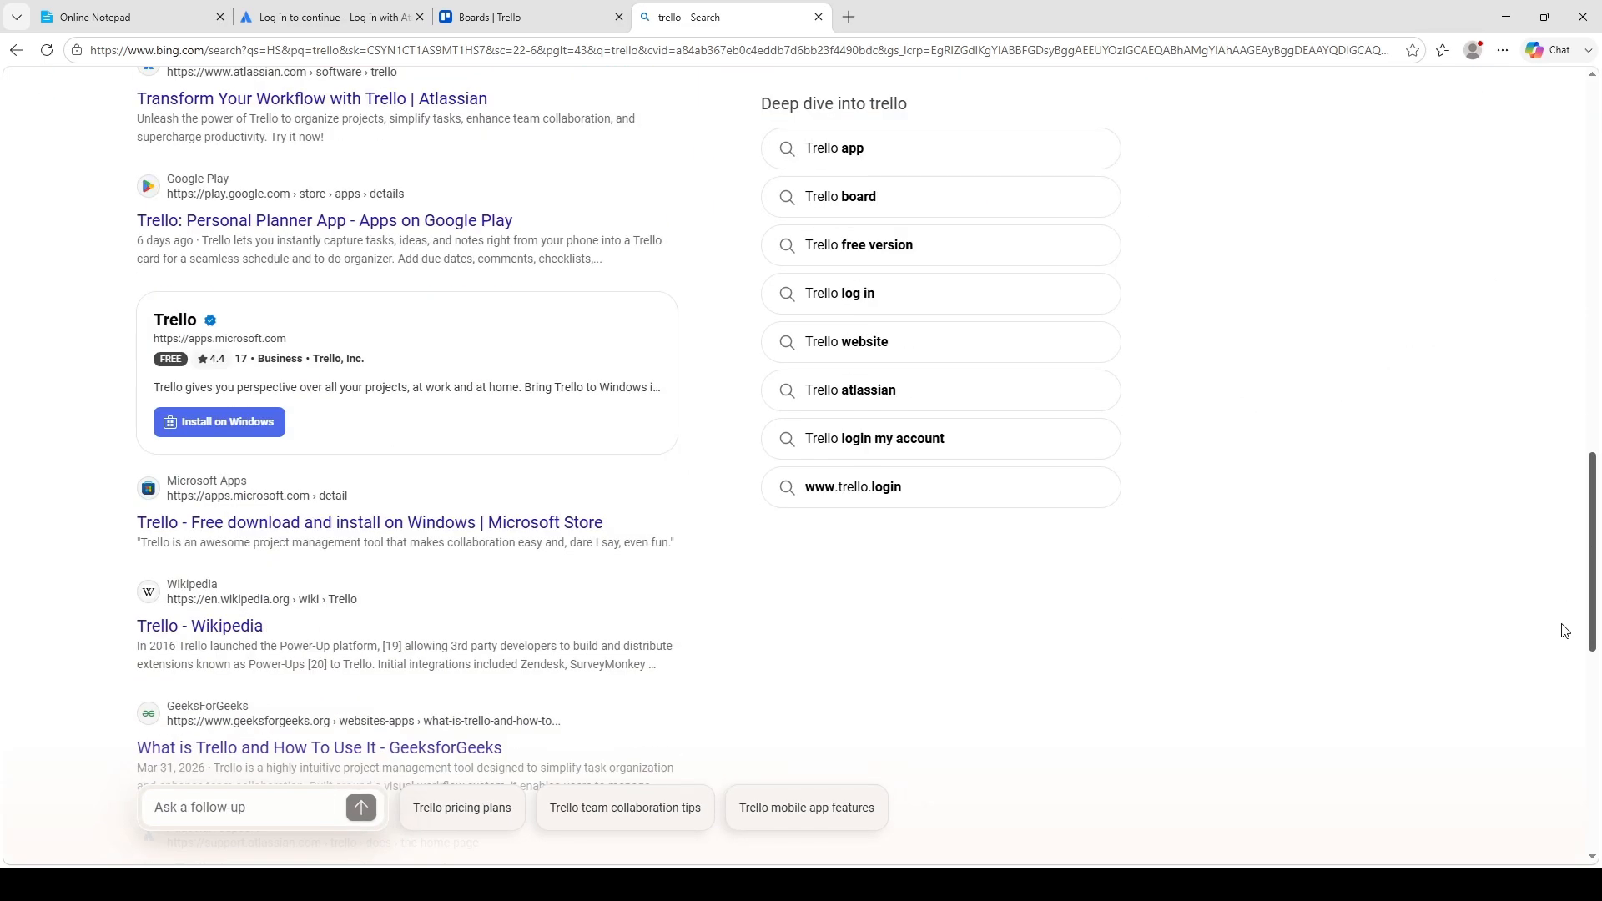
{"action": "scroll", "coordinate": [1563, 680], "scroll_direction": "down", "scroll_amount": 2}
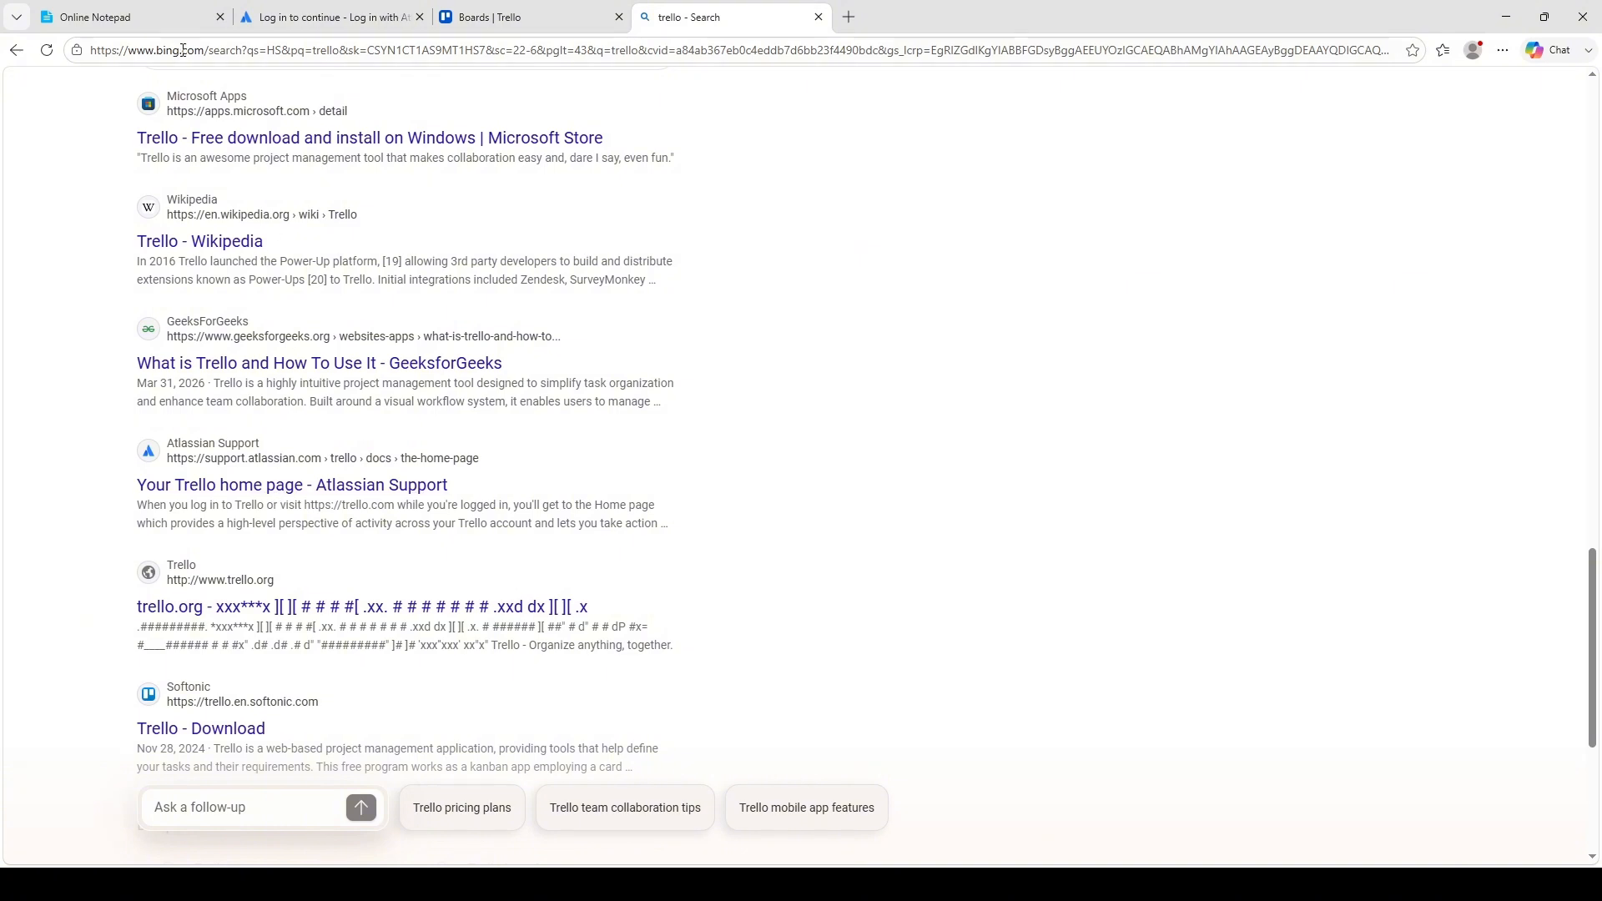
In the Online Notepad document, delete the blank line between "Watch the full video now." and "Like, comment, and subscribe."
{"action": "left_click", "coordinate": [167, 17]}
{"action": "triple_click", "coordinate": [440, 459]}
{"action": "left_click", "coordinate": [502, 321]}
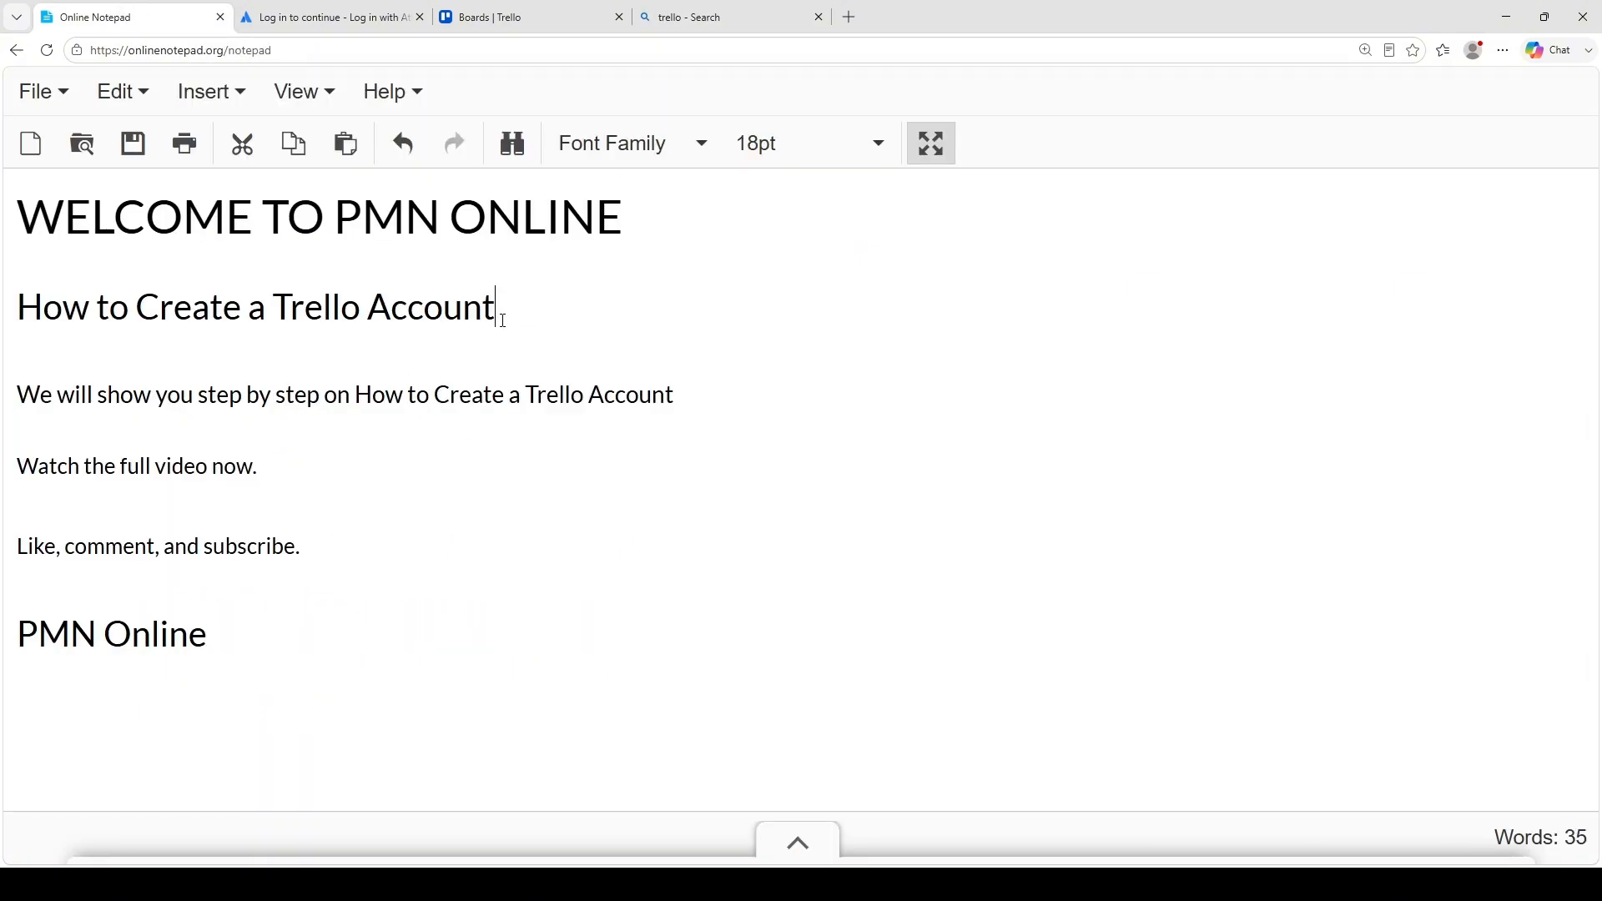
{"action": "left_click", "coordinate": [495, 435]}
{"action": "left_click", "coordinate": [420, 494]}
{"action": "key", "text": "Delete"}
{"action": "left_click", "coordinate": [149, 439]}
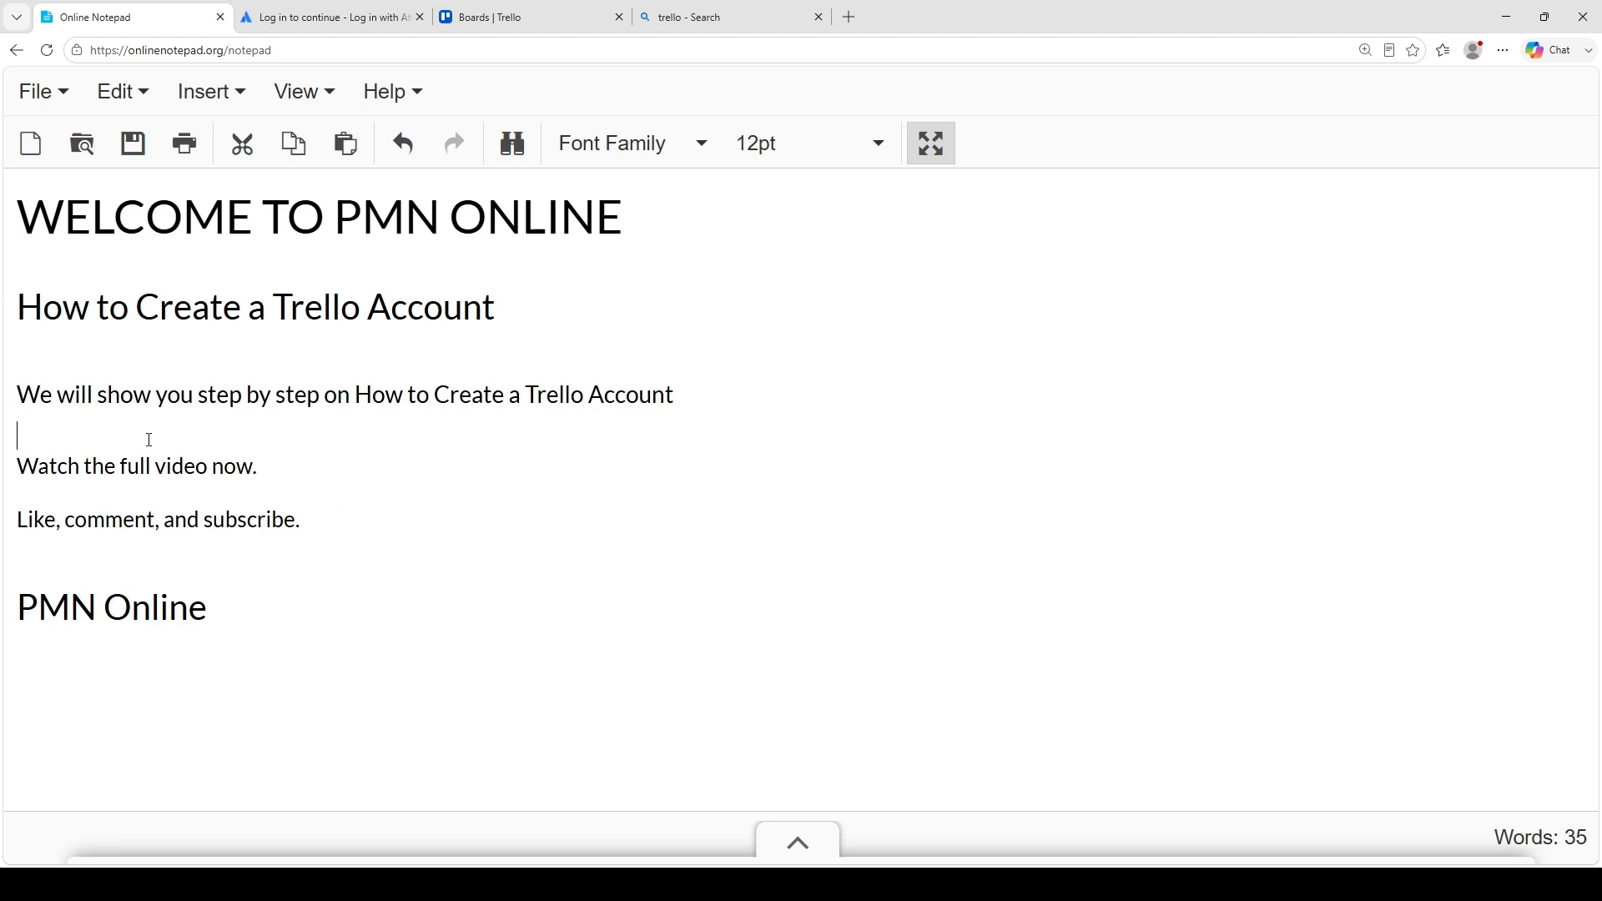
{"action": "left_click", "coordinate": [676, 559]}
{"action": "left_click", "coordinate": [267, 355]}
{"action": "left_click_drag", "start_coordinate": [671, 395], "coordinate": [196, 395]}
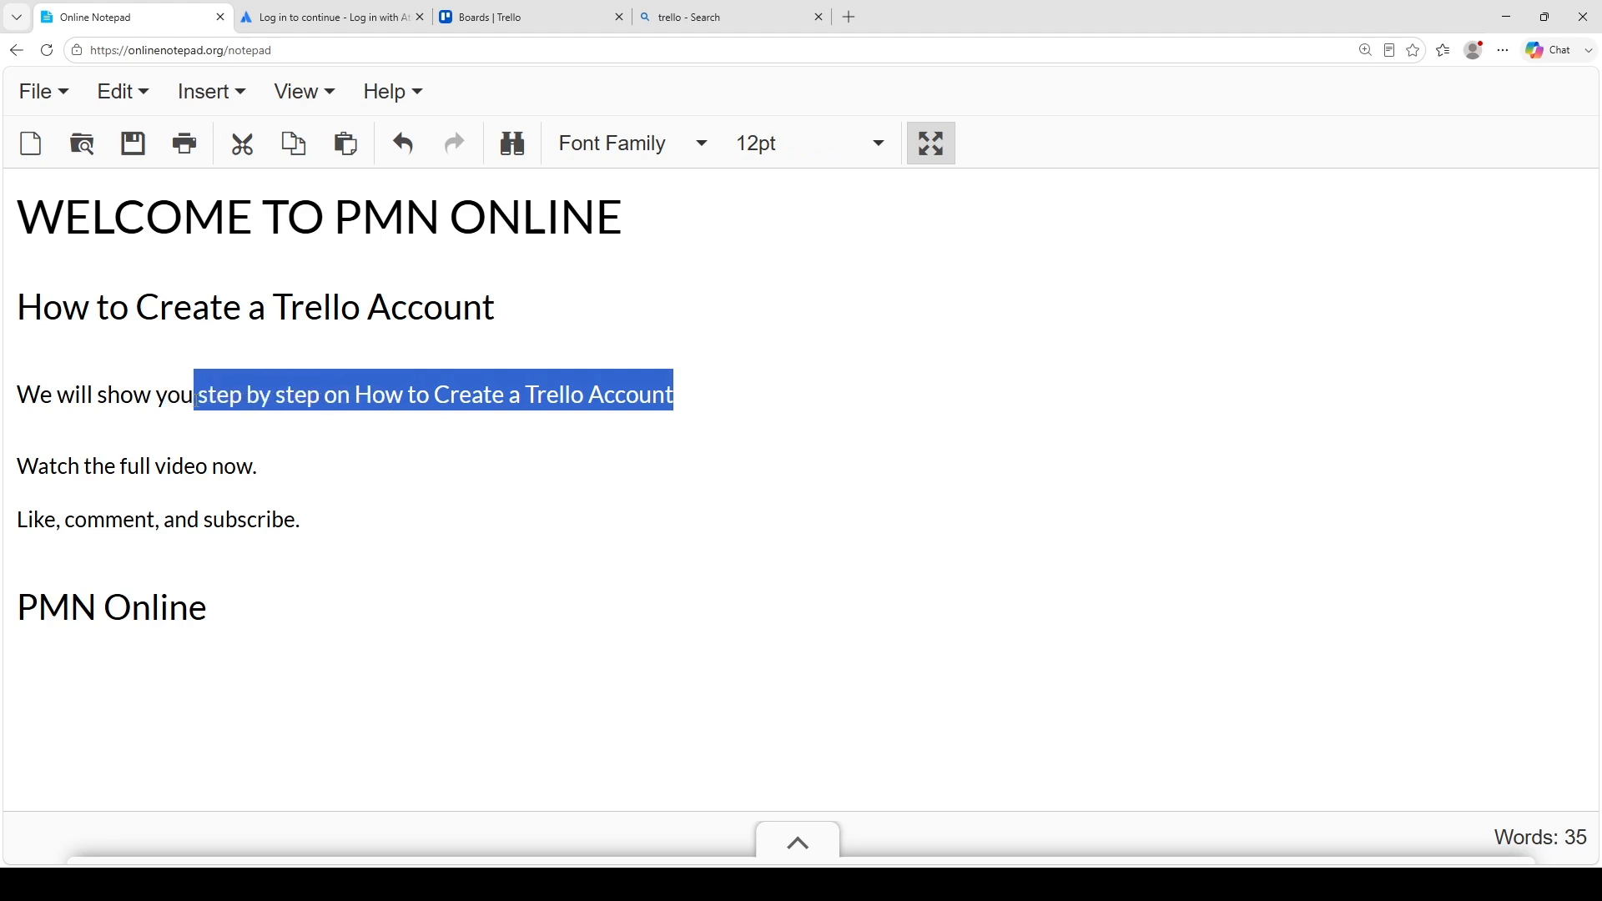
{"action": "left_click", "coordinate": [491, 461]}
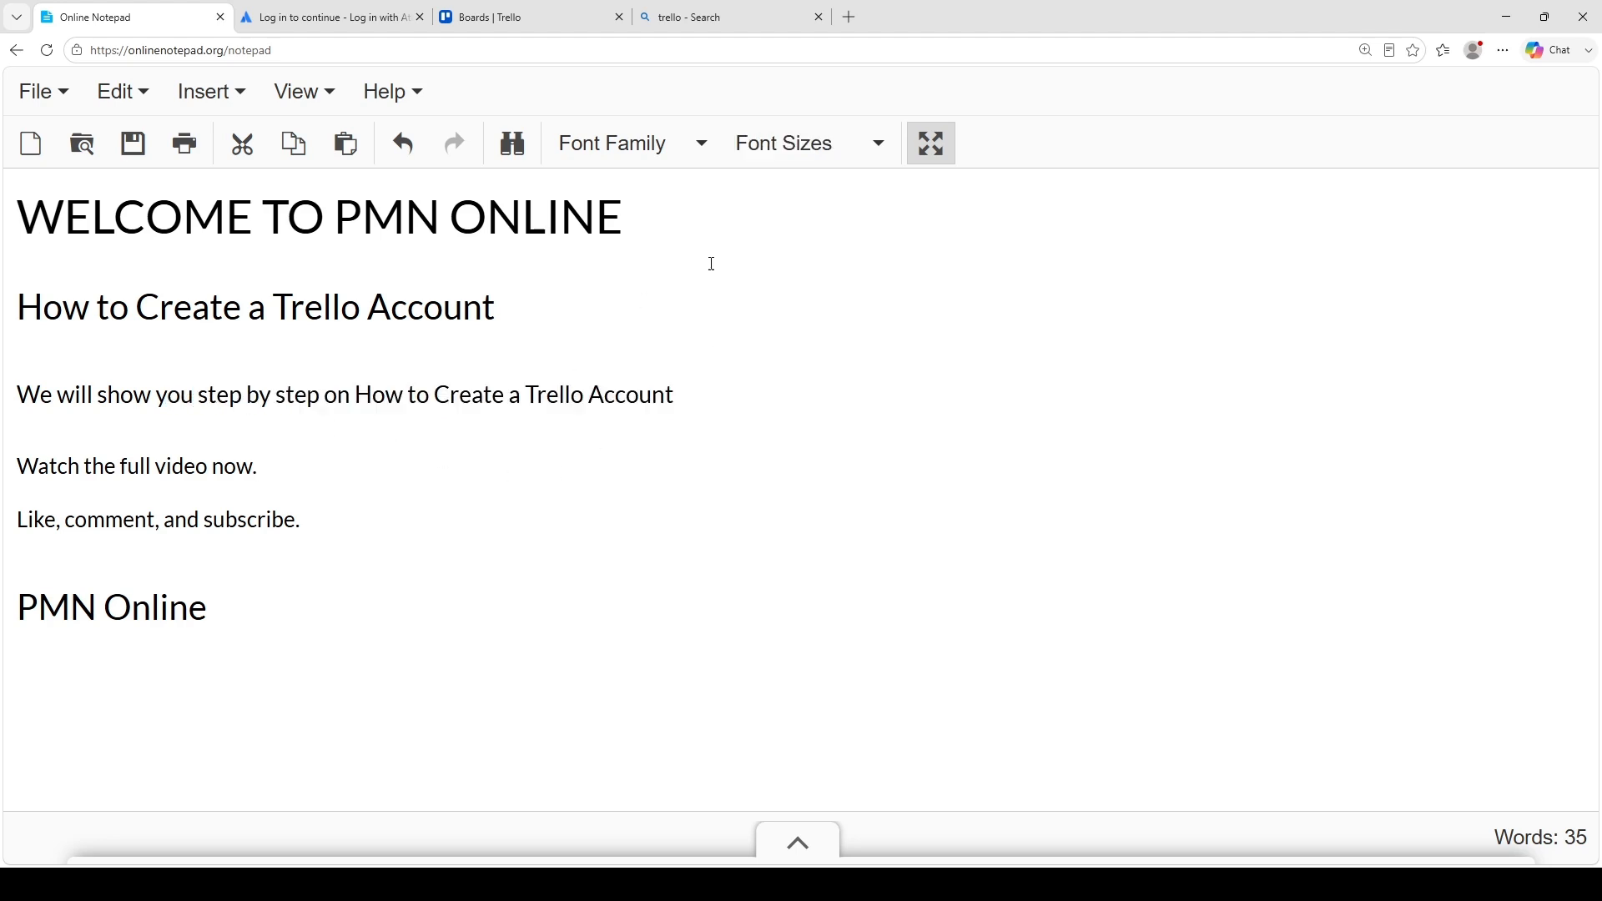
Go back to the top of the search results page and run a new search for "Trello"
{"action": "left_click", "coordinate": [763, 13]}
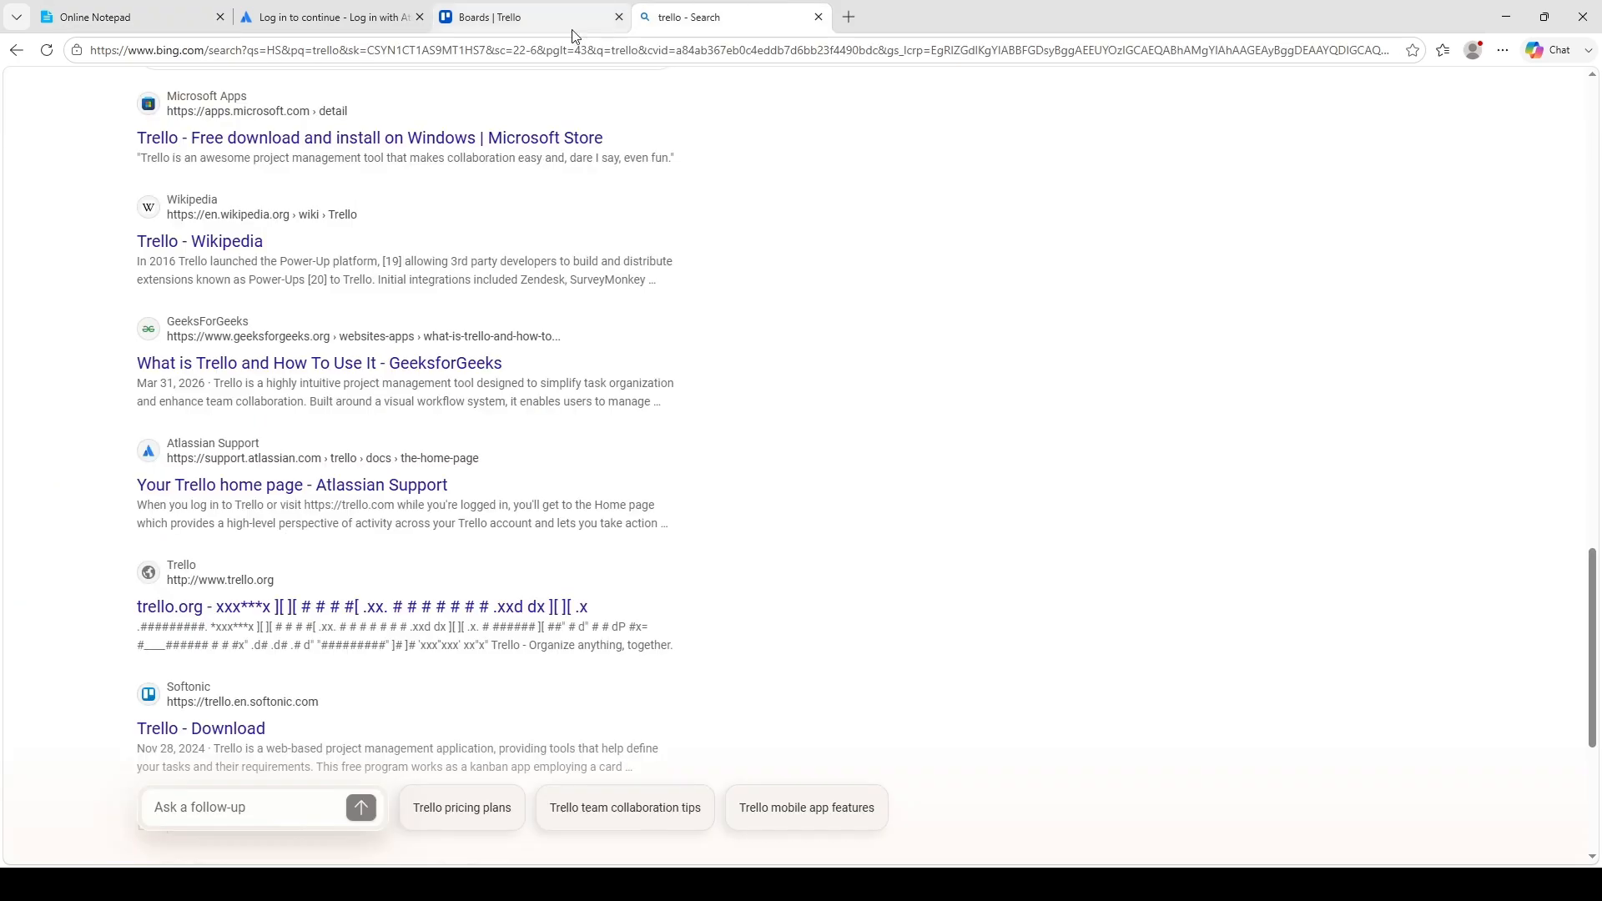
{"action": "left_click_drag", "start_coordinate": [1589, 631], "coordinate": [1589, 159]}
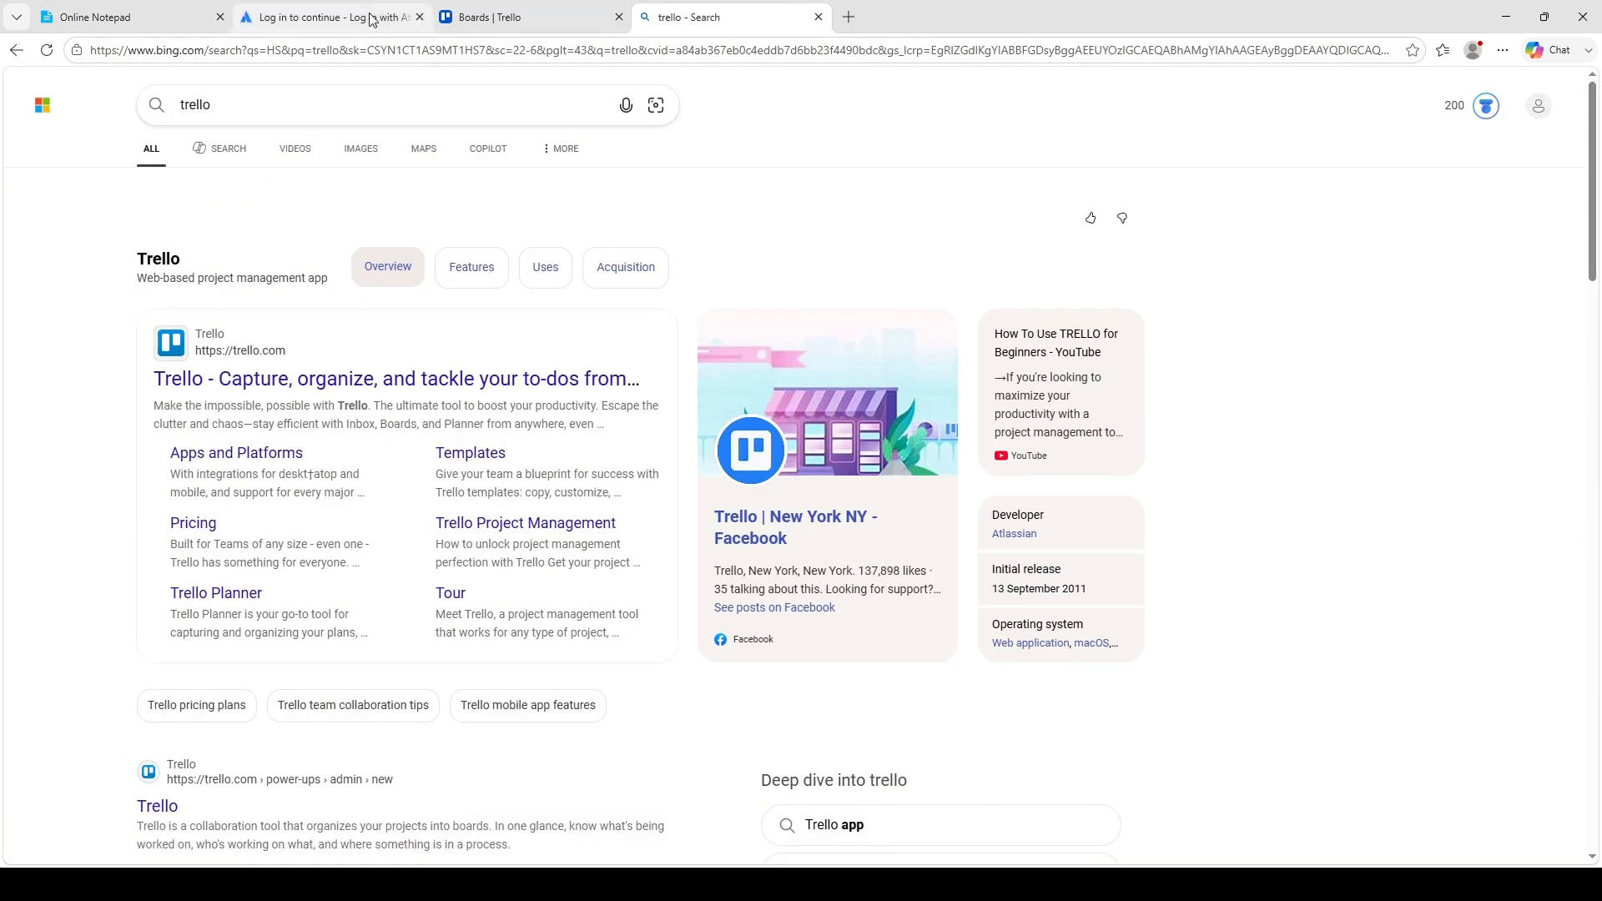
{"action": "left_click", "coordinate": [166, 105]}
{"action": "type", "text": "Trello"}
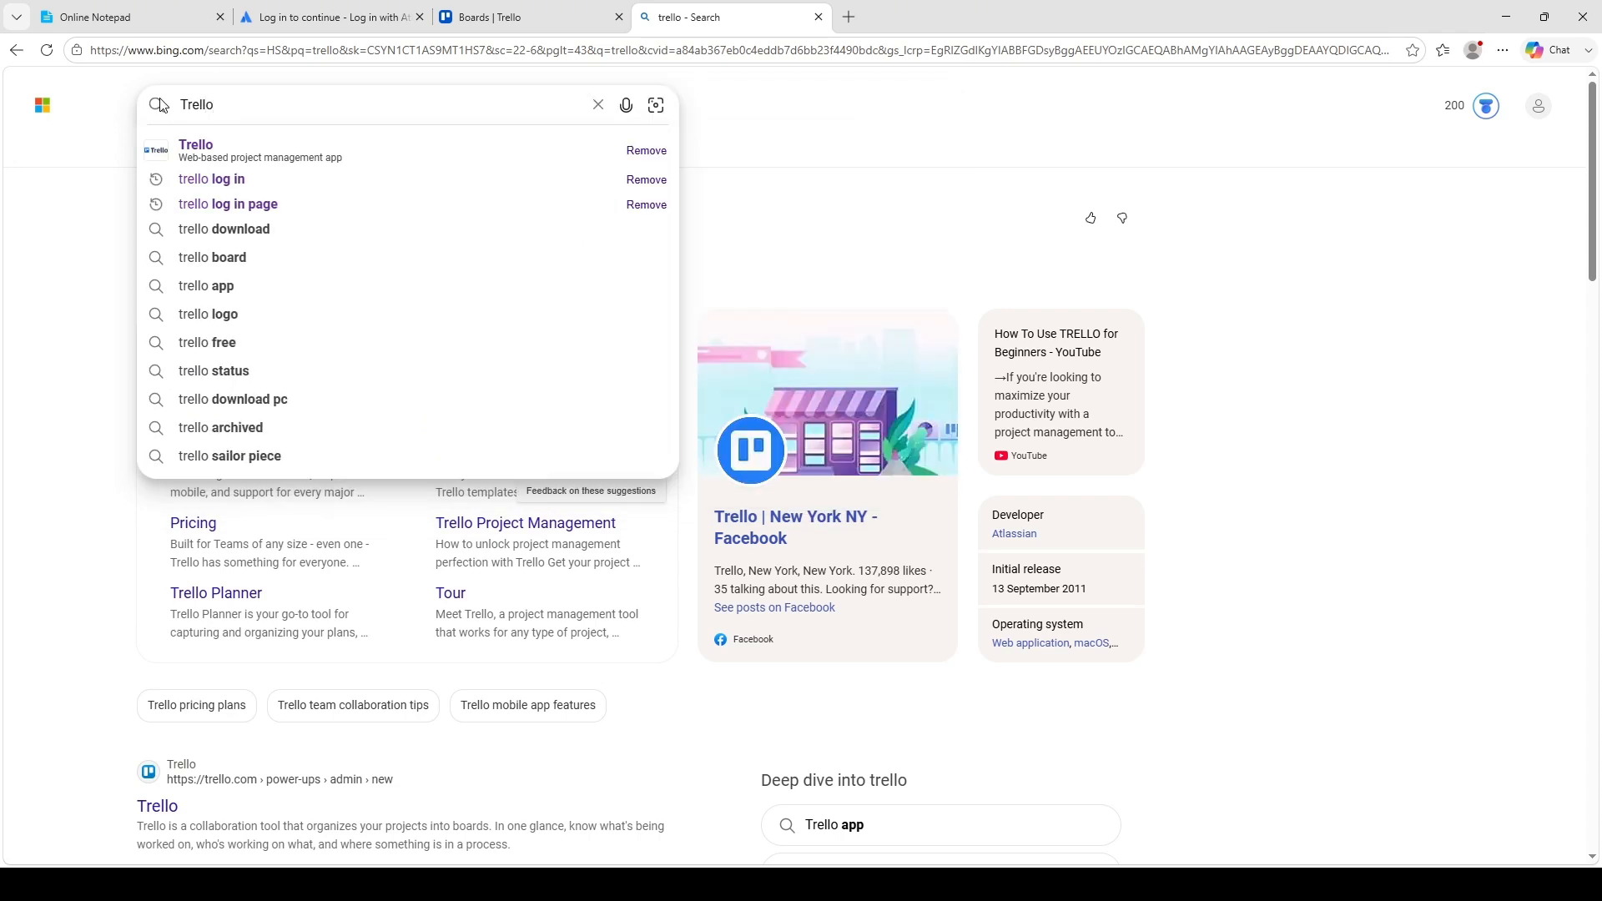
{"action": "key", "text": "Return"}
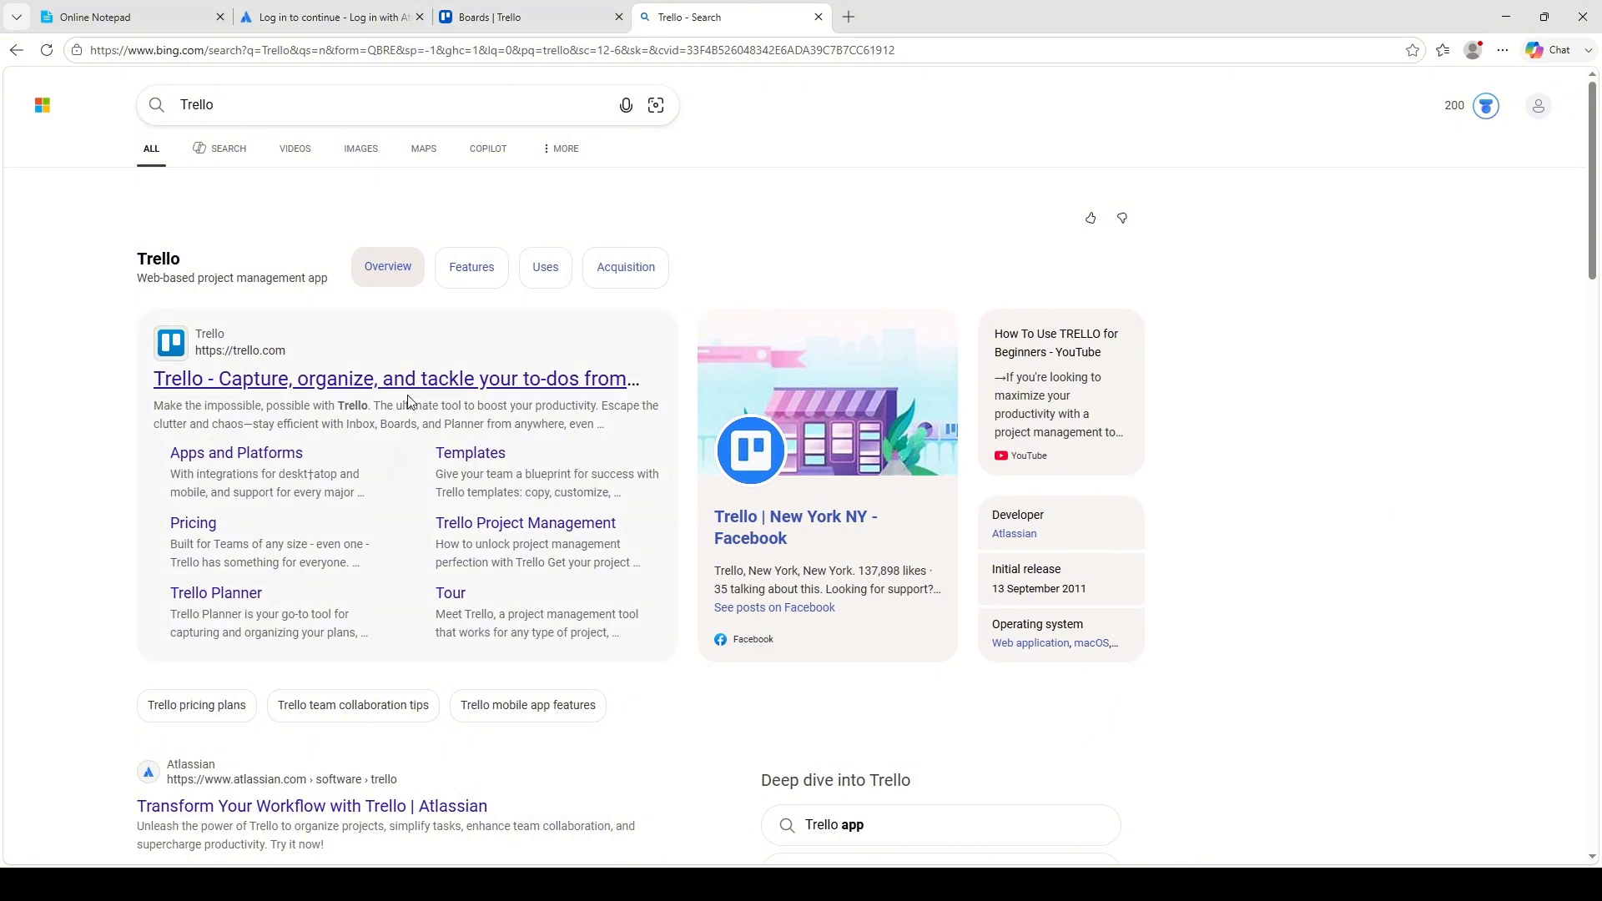
Switch to the Trello login page and examine its email field and the Google sign-in option
{"action": "left_click", "coordinate": [351, 16]}
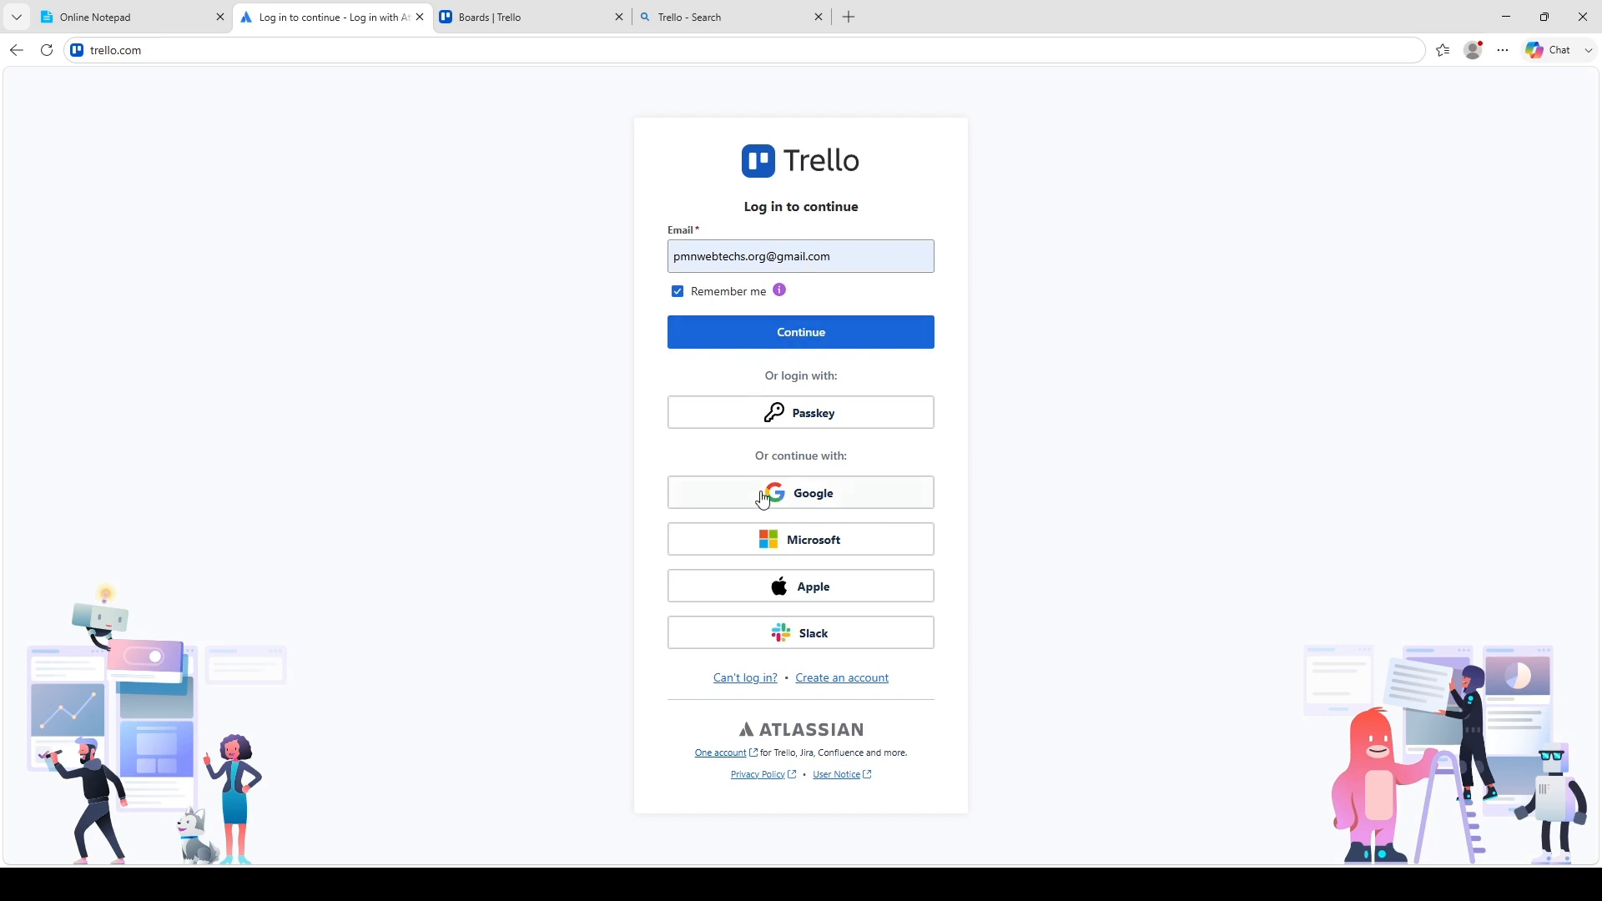
{"action": "left_click_drag", "start_coordinate": [832, 258], "coordinate": [676, 255]}
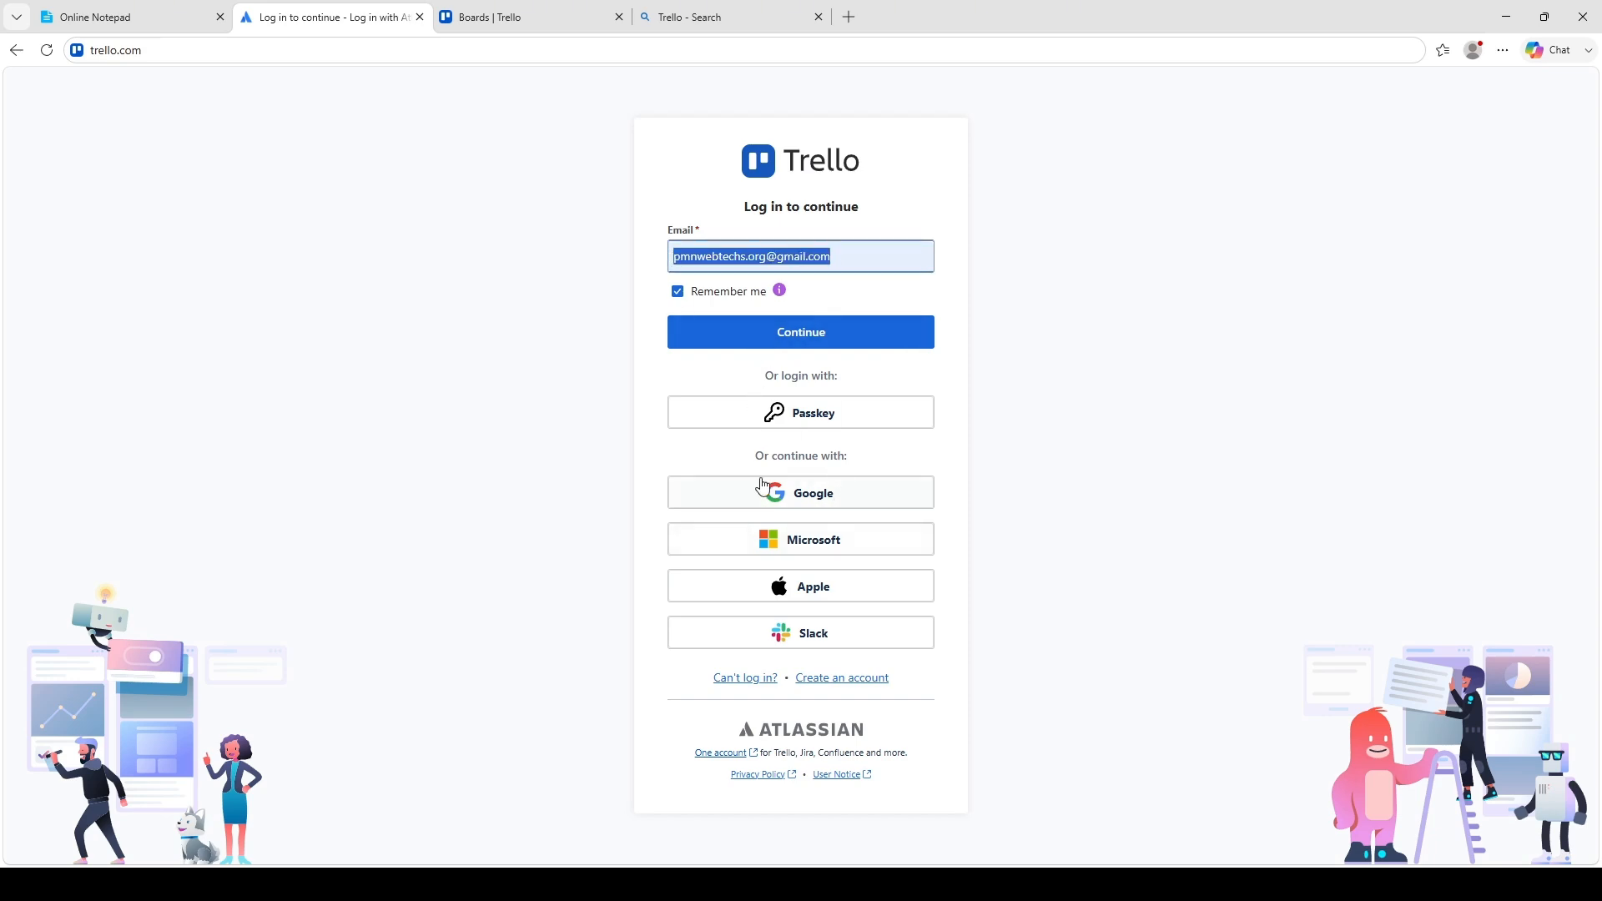
{"action": "left_click", "coordinate": [674, 457]}
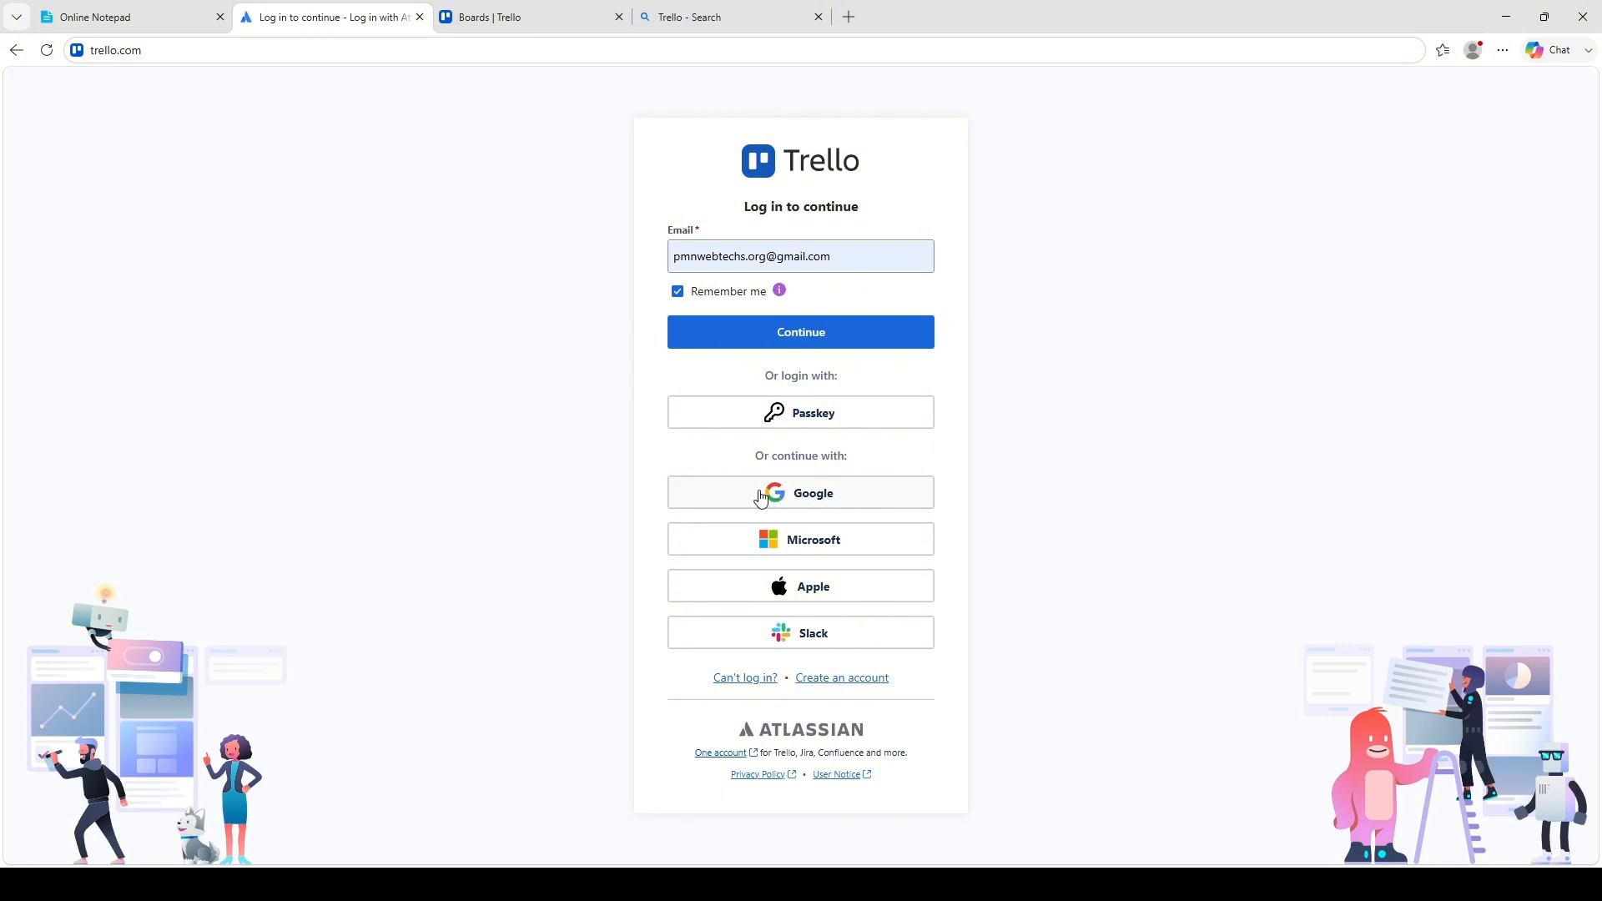
{"action": "triple_click", "coordinate": [871, 251]}
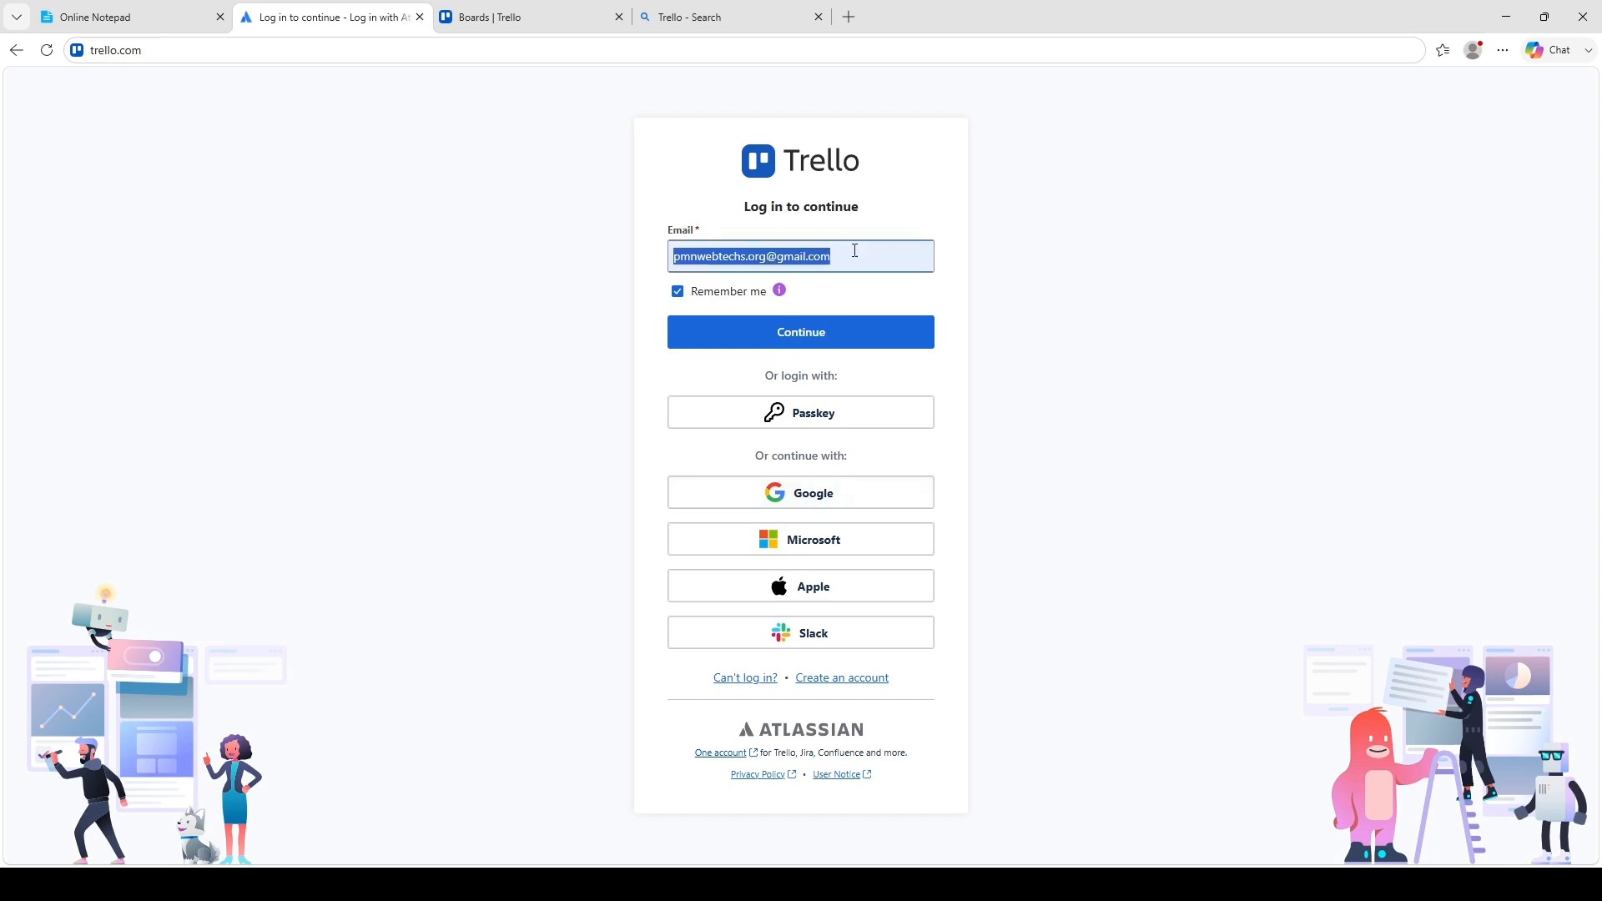
{"action": "left_click", "coordinate": [583, 252]}
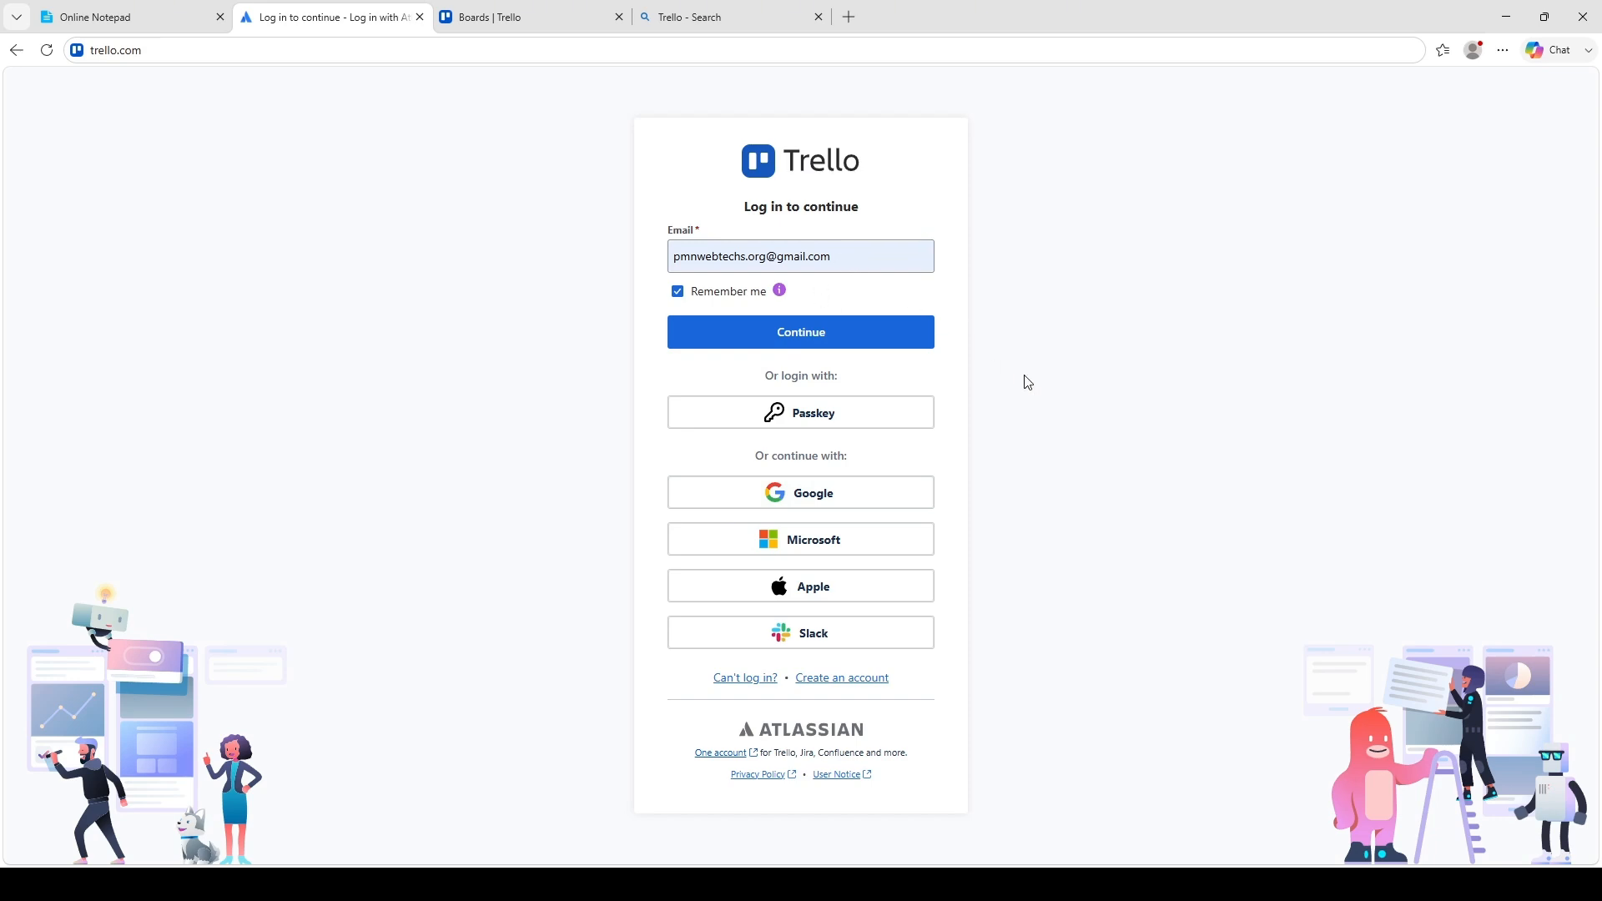
{"action": "left_click", "coordinate": [779, 497]}
Switch to the Trello boards page, view the Trello Workspace home and return to the overview of all boards
{"action": "left_click", "coordinate": [522, 10]}
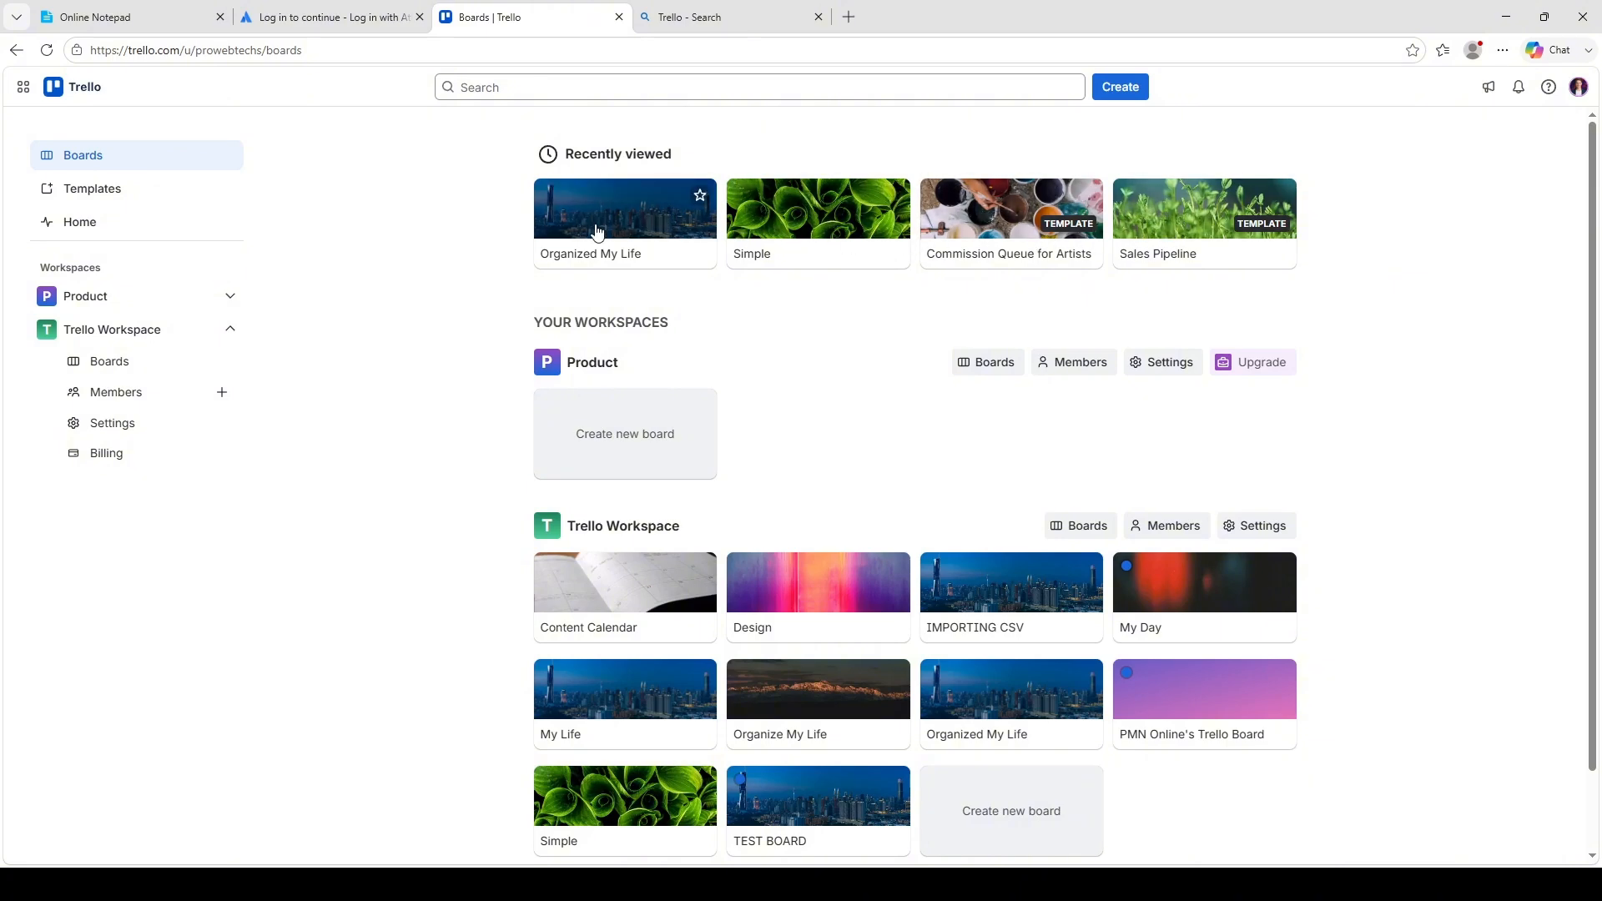
{"action": "left_click", "coordinate": [121, 328]}
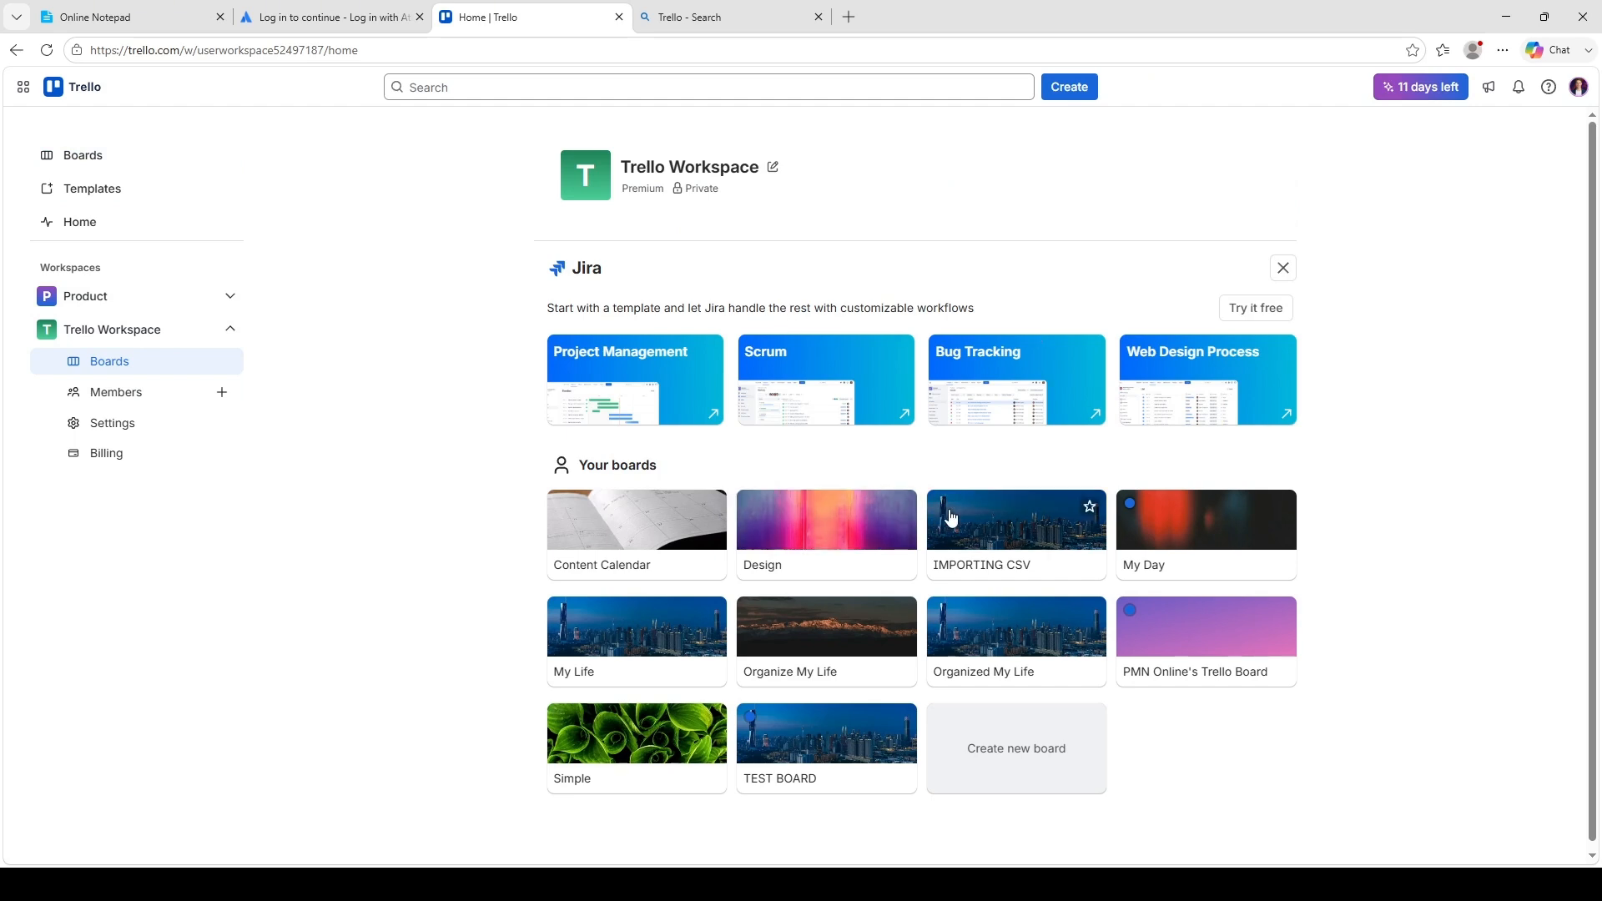
{"action": "left_click", "coordinate": [136, 335]}
{"action": "left_click", "coordinate": [136, 336]}
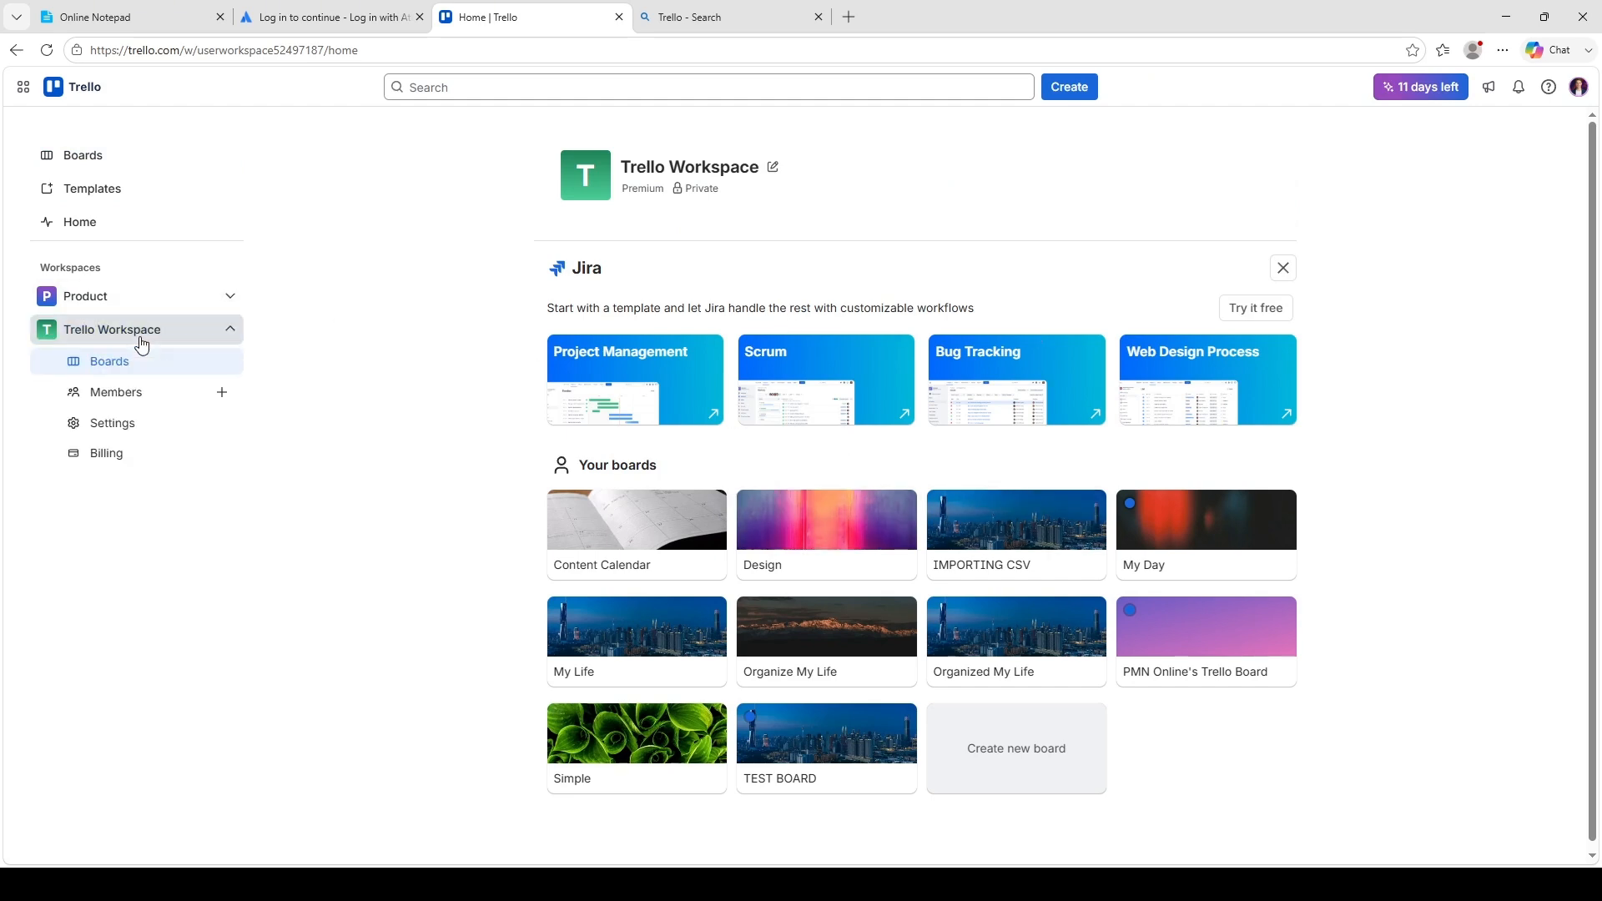
{"action": "left_click", "coordinate": [120, 167]}
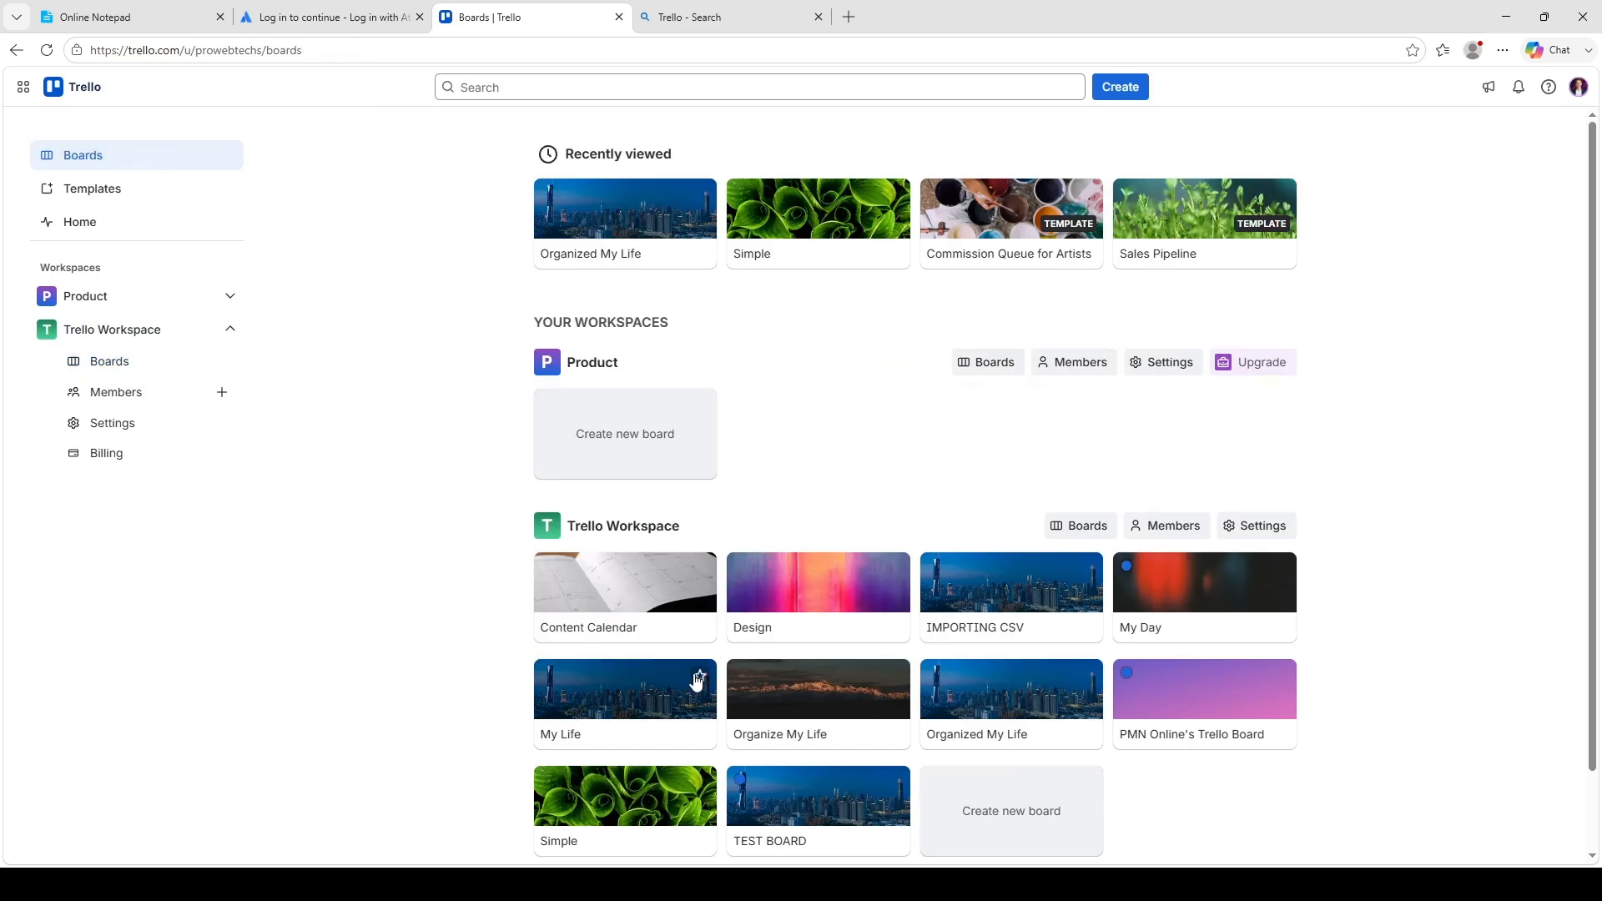
Look over the boards in both workspaces, view the Simple board and return to the boards overview
{"action": "left_click_drag", "start_coordinate": [1591, 149], "coordinate": [1596, 322]}
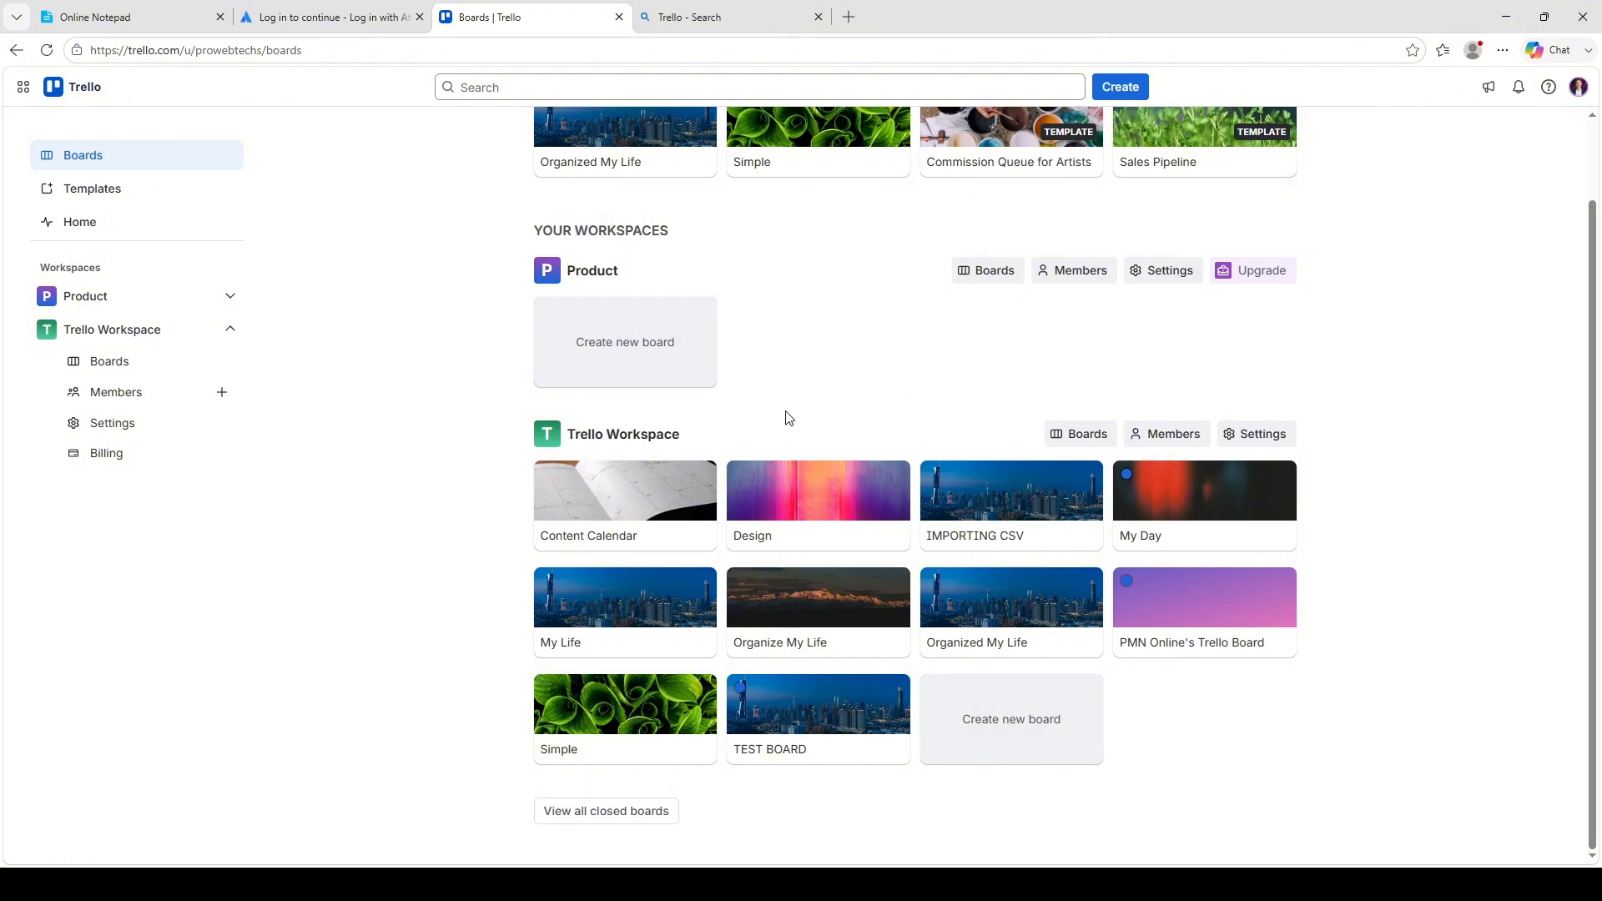
{"action": "left_click_drag", "start_coordinate": [1597, 575], "coordinate": [1600, 450]}
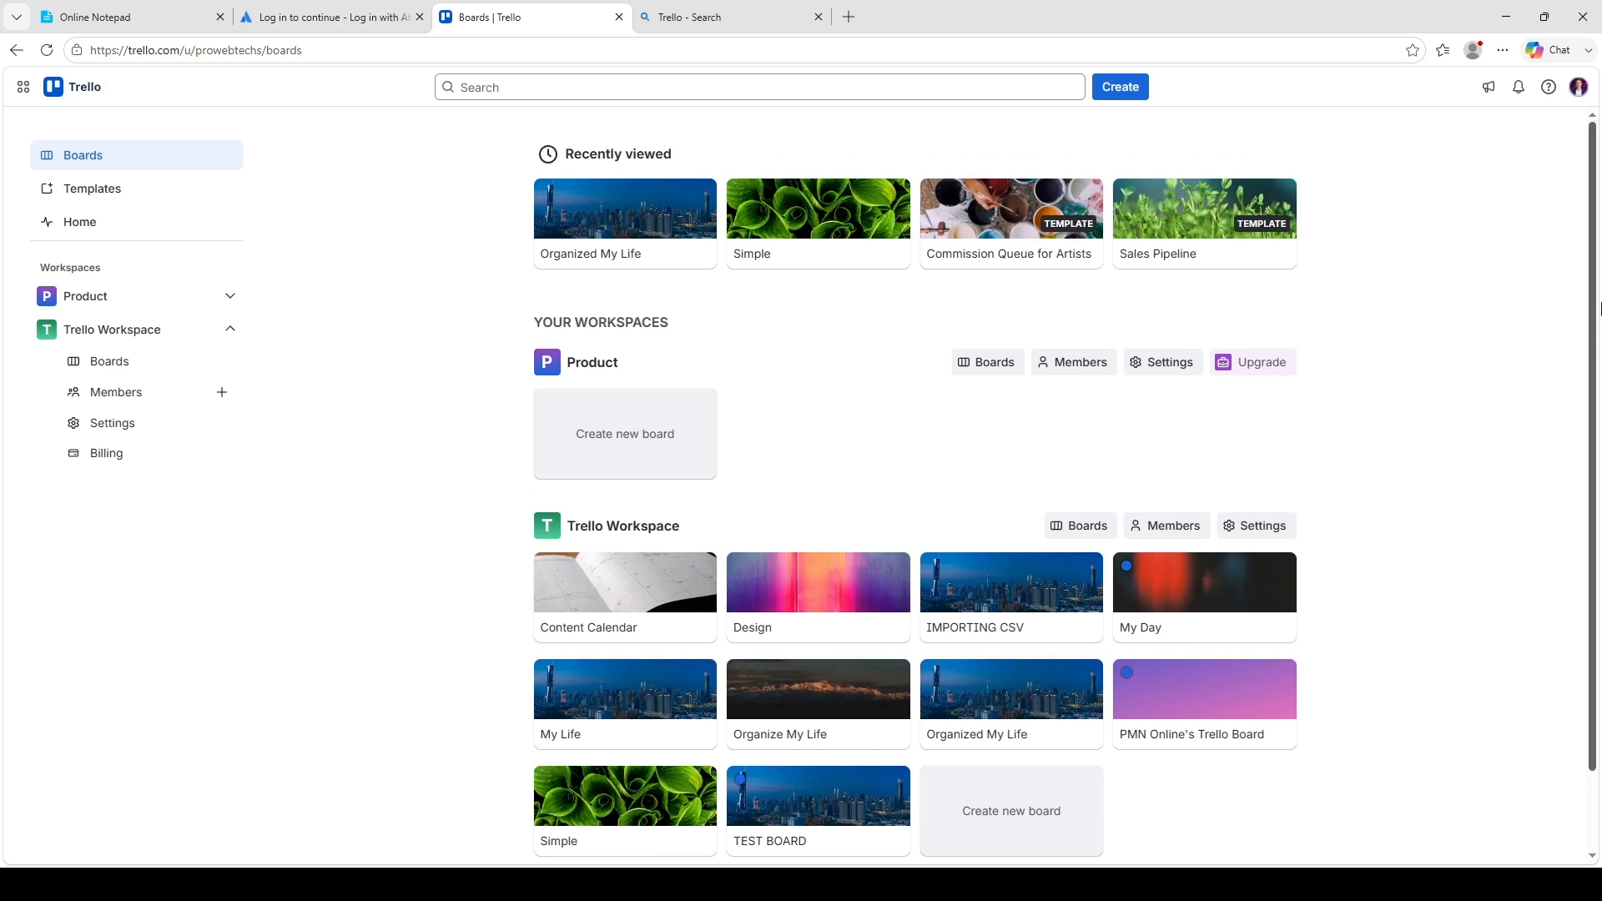
{"action": "left_click_drag", "start_coordinate": [1593, 249], "coordinate": [1594, 408]}
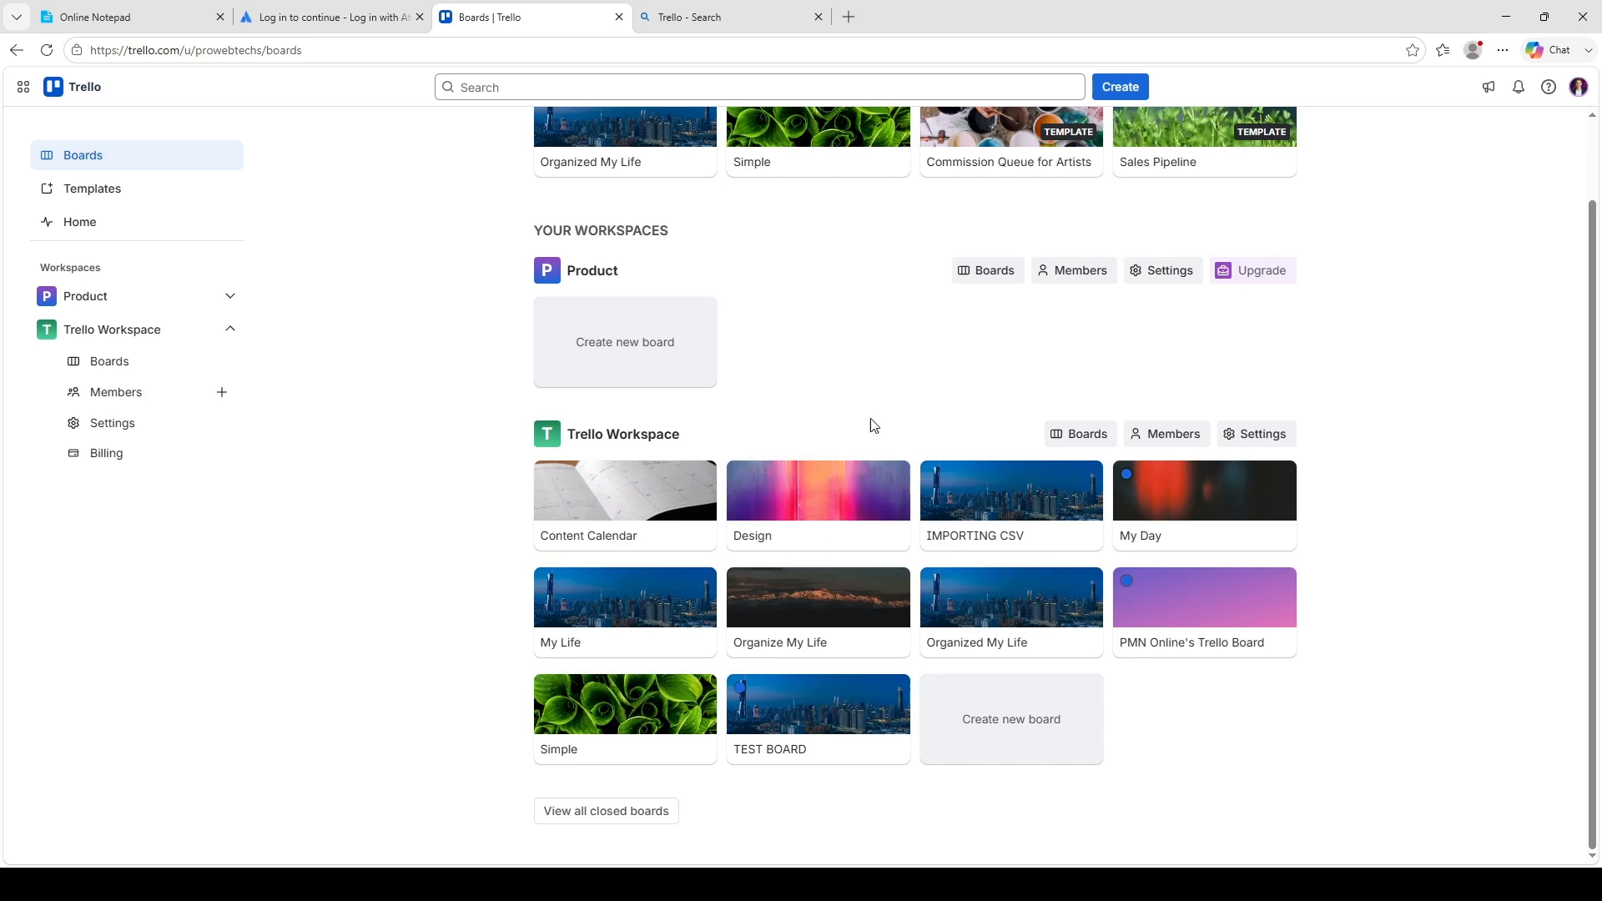
{"action": "left_click", "coordinate": [643, 692]}
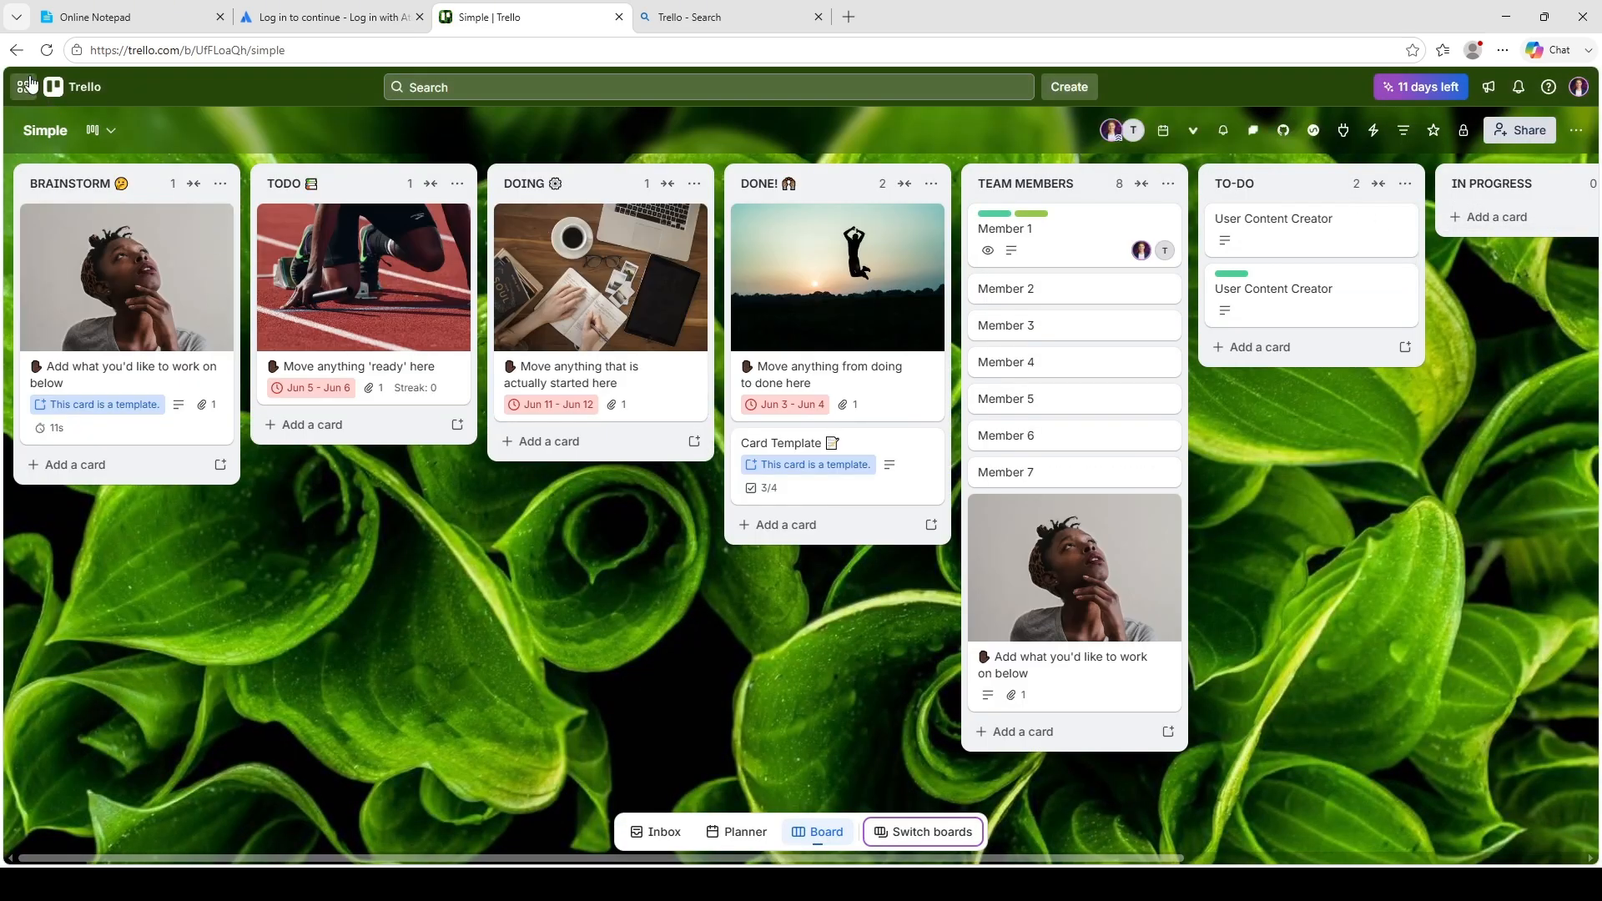
{"action": "left_click", "coordinate": [84, 87]}
View the "List any task" card on the Organized My Life board, close it and return to the boards overview
{"action": "left_click", "coordinate": [1011, 689]}
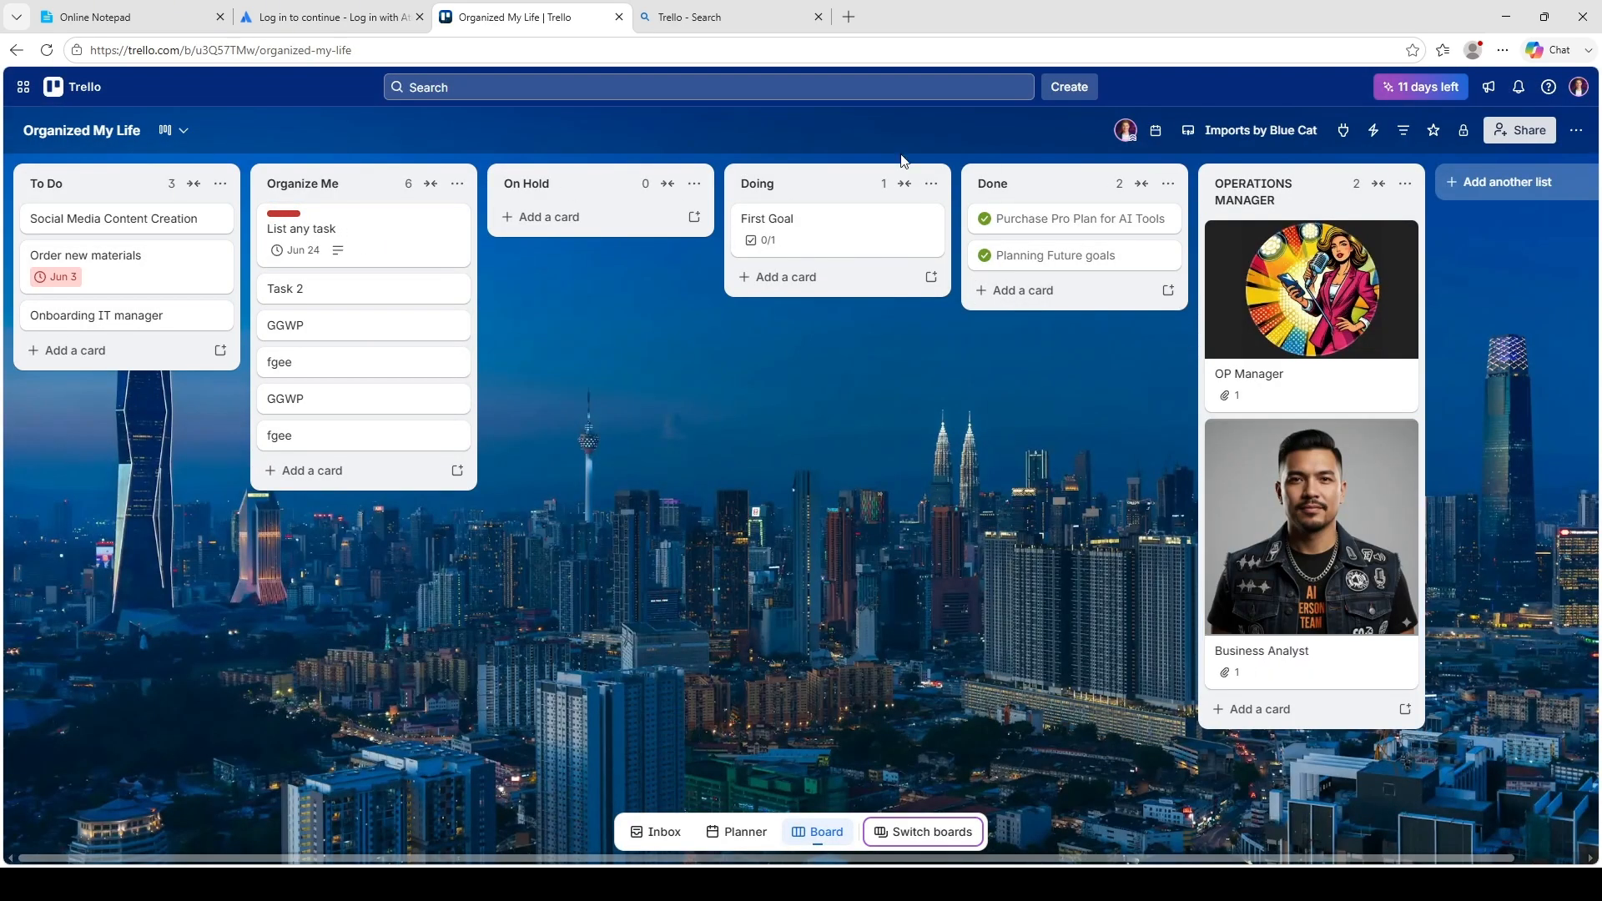
{"action": "left_click", "coordinate": [348, 241]}
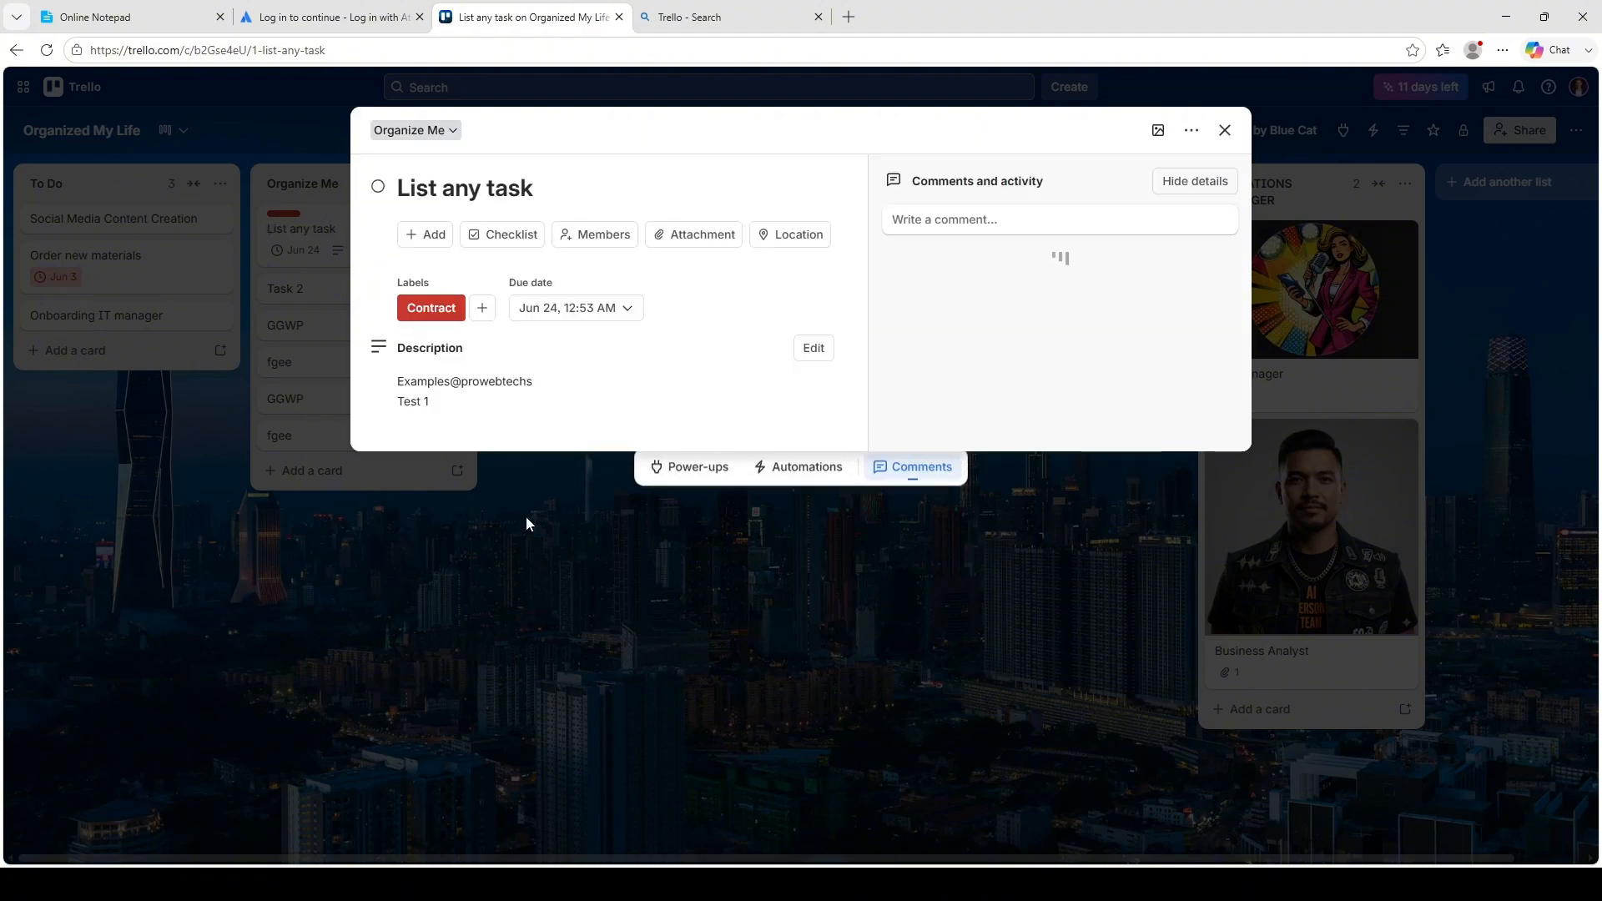
{"action": "left_click", "coordinate": [414, 542]}
{"action": "left_click", "coordinate": [73, 86]}
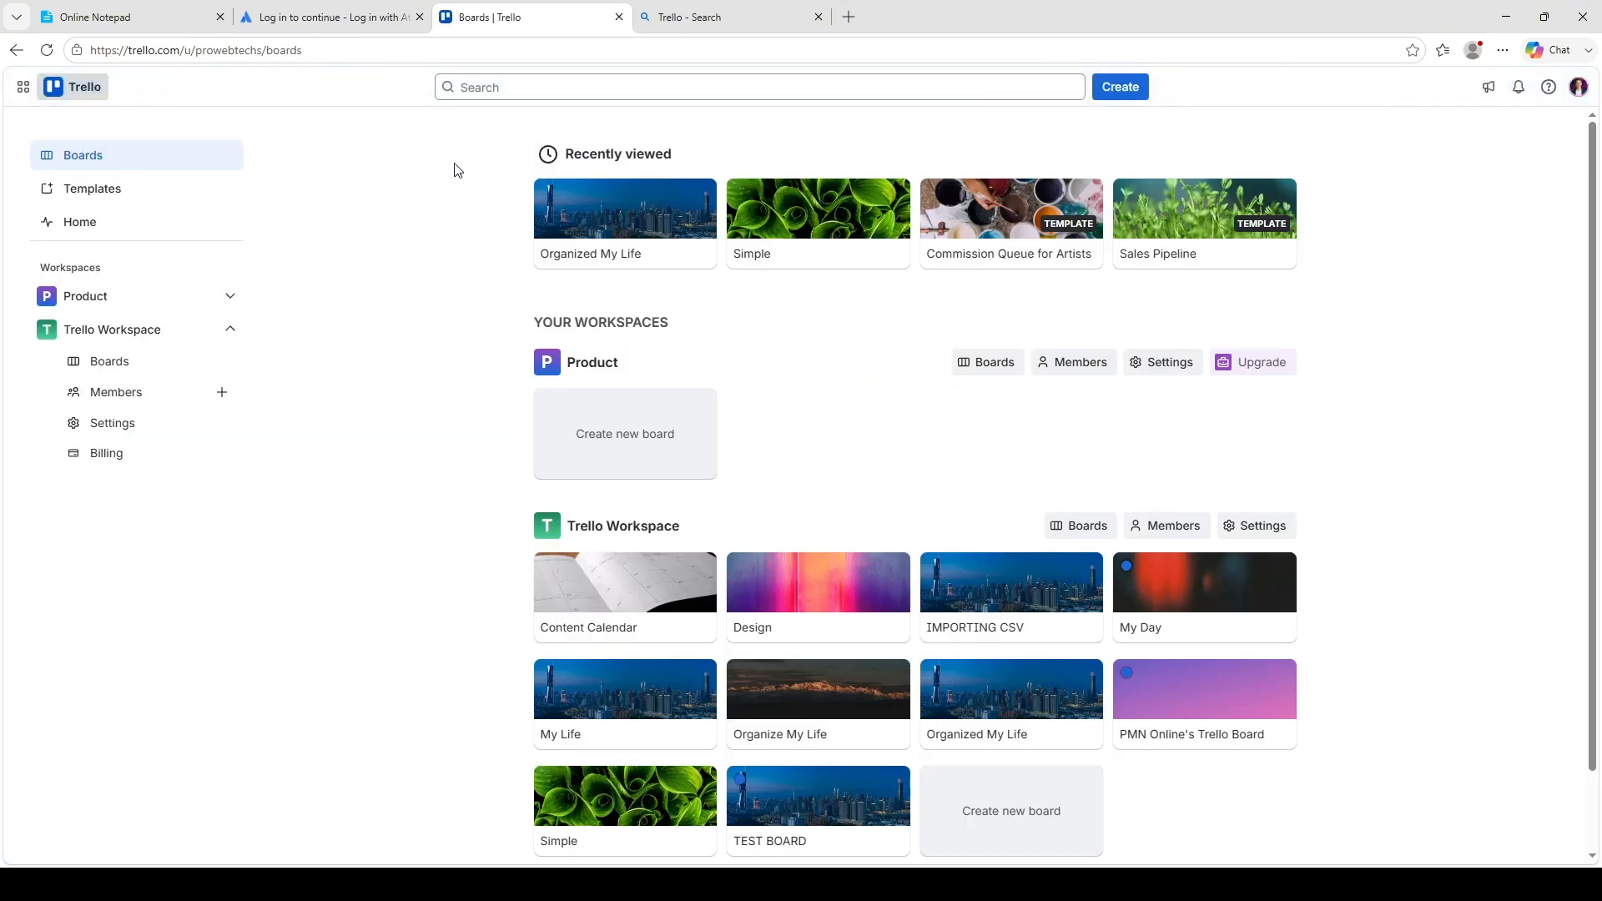